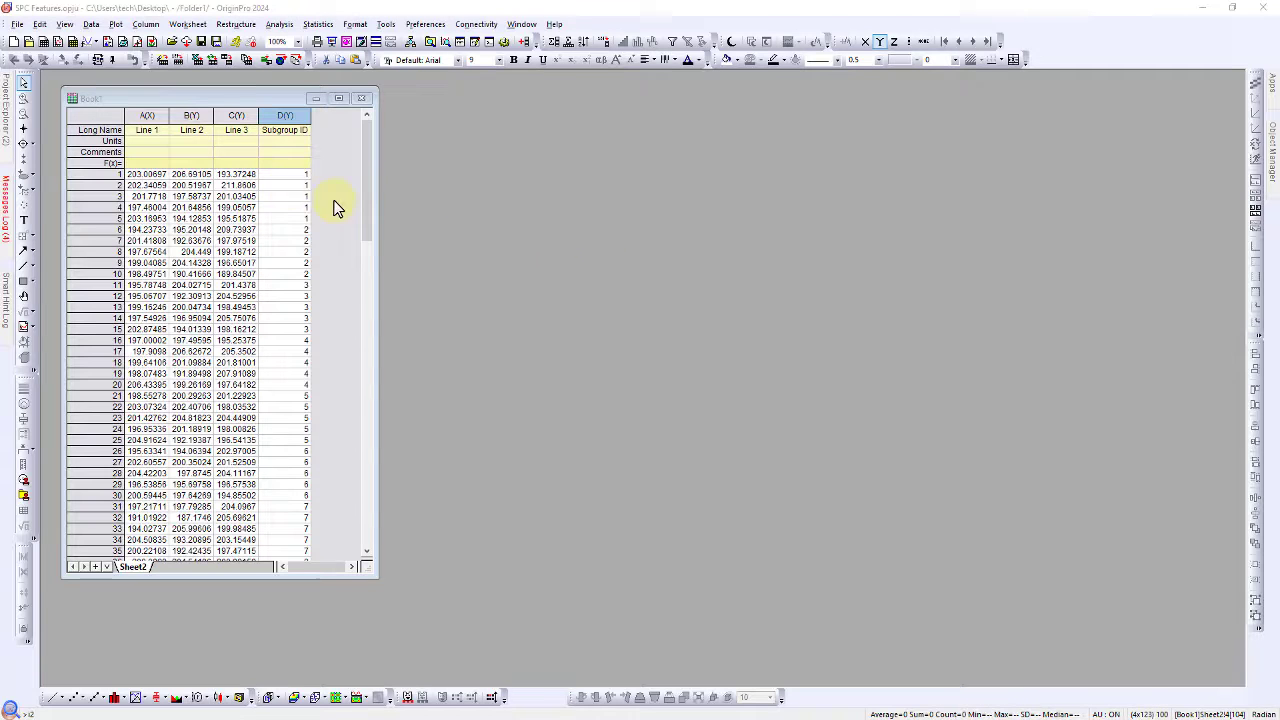
Review the Line 1–3 columns and rows 1–5 with their subgroup IDs, down to subgroup 20 in row 100
left_click(150, 116)
left_click(191, 116)
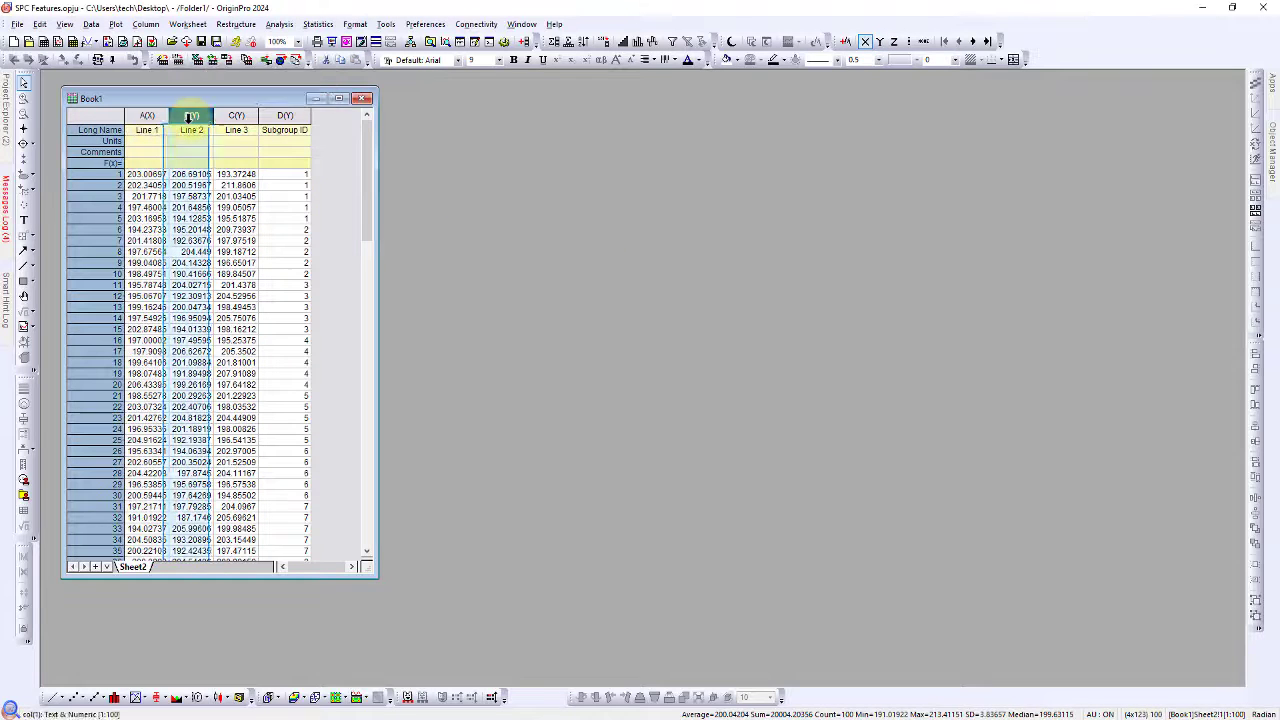
left_click(236, 116)
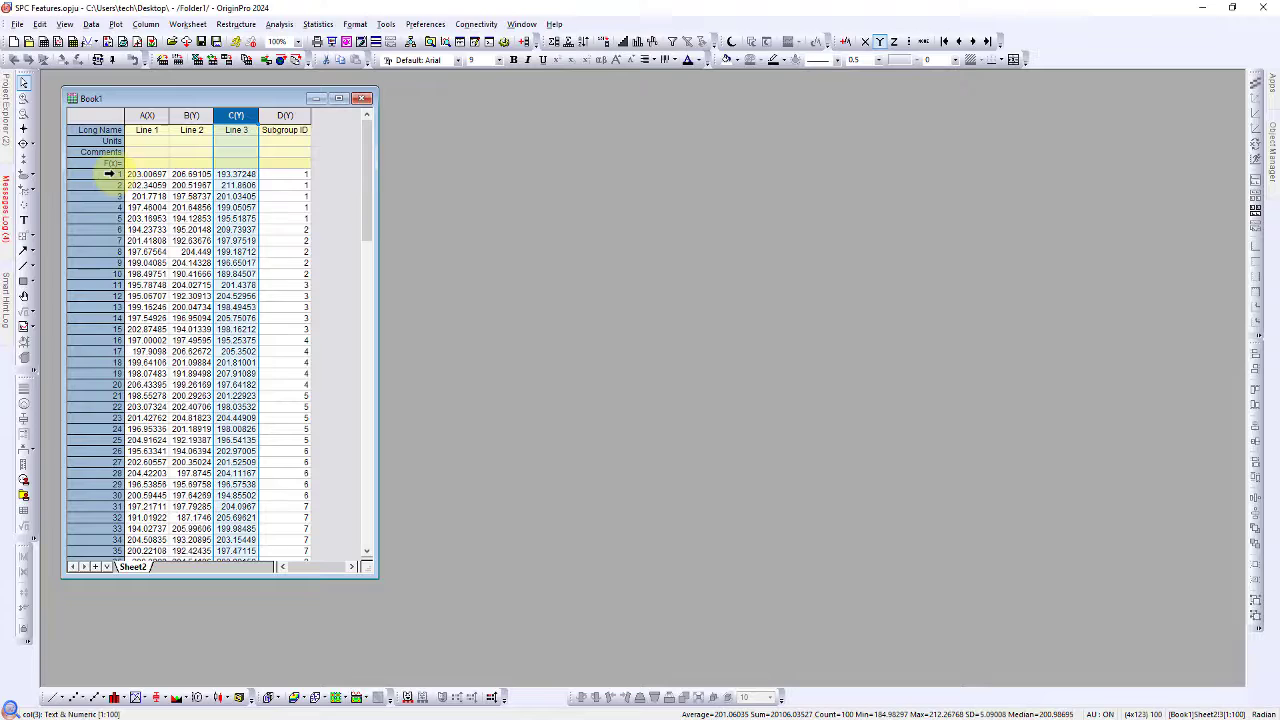
left_click_drag(110, 174, 107, 218)
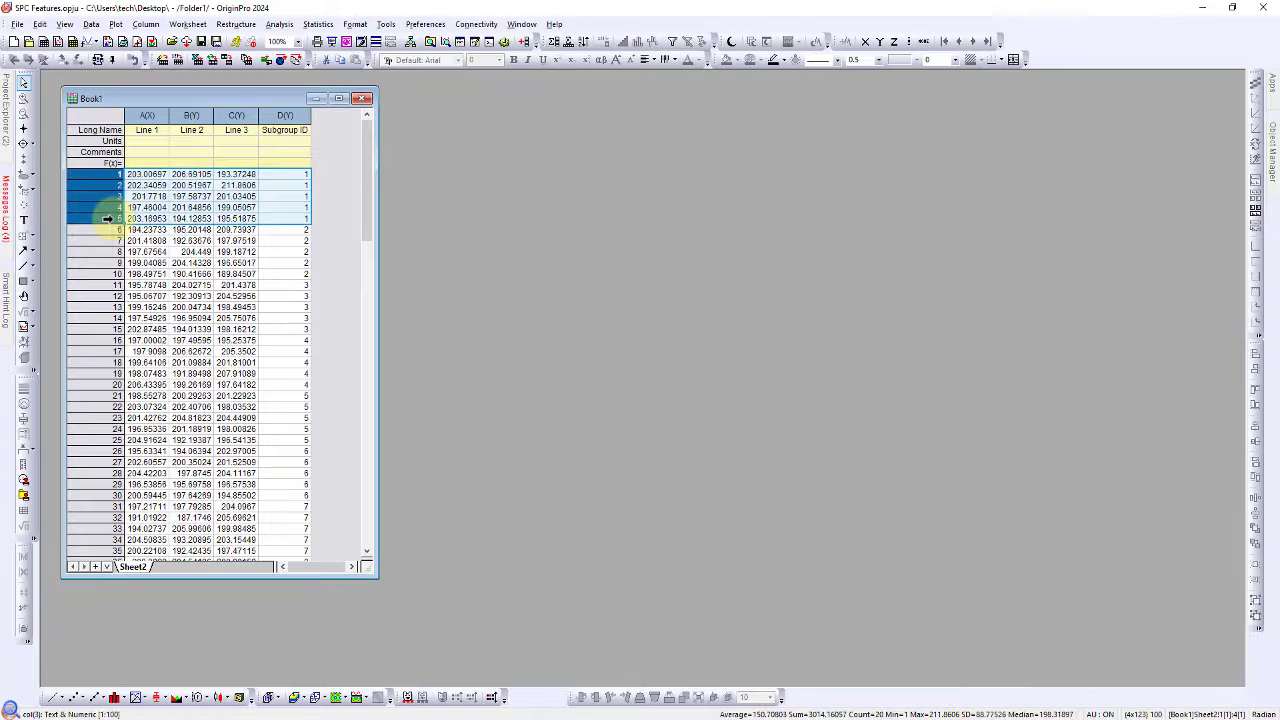
left_click_drag(286, 177, 286, 222)
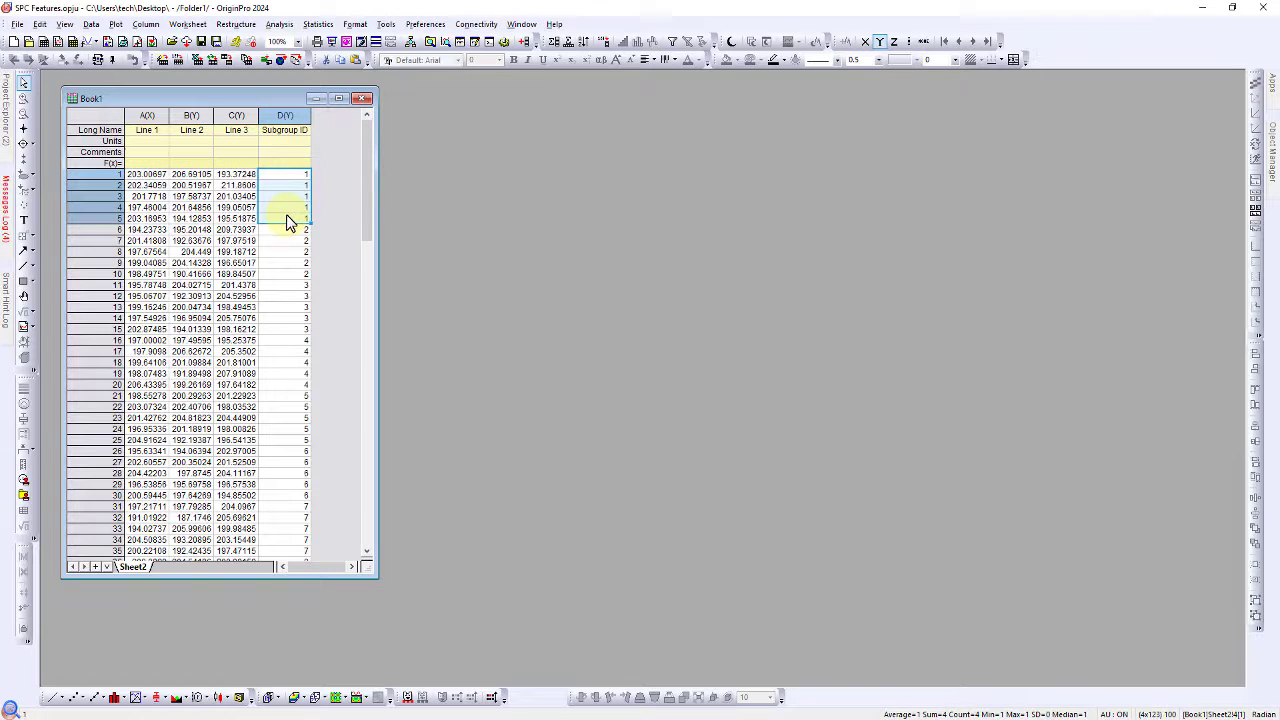
scroll(339, 257, "down", 20)
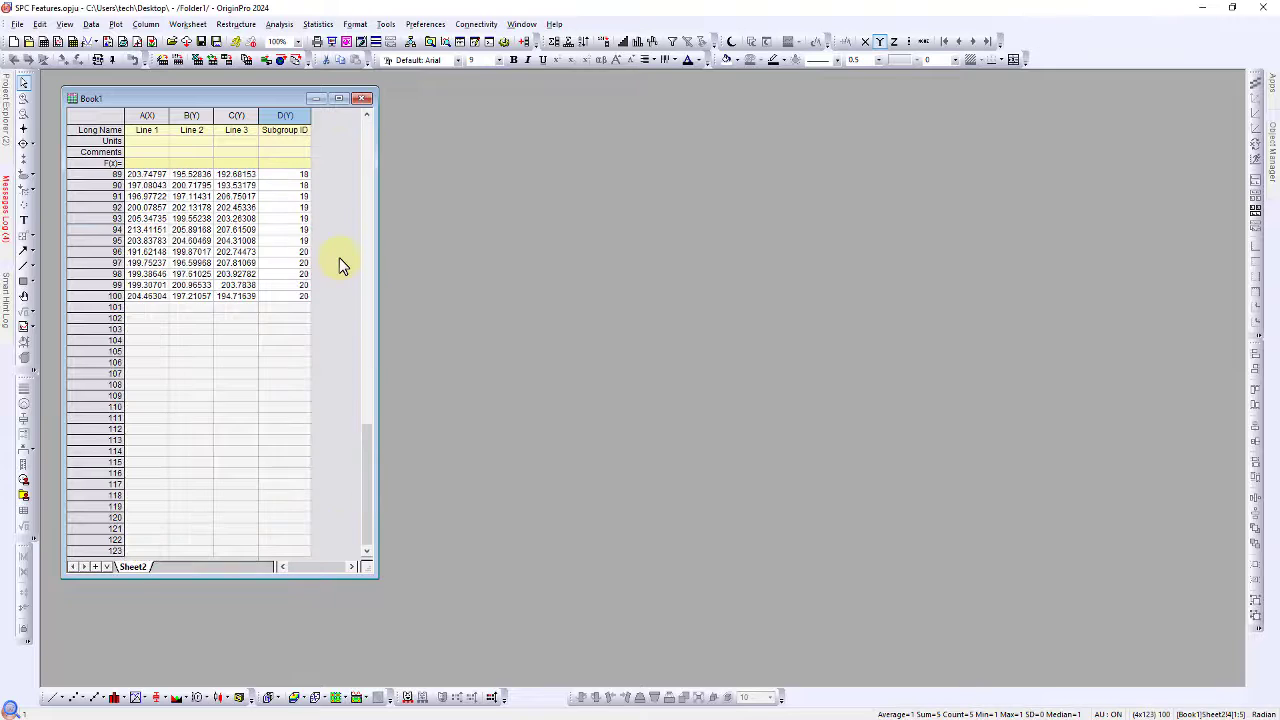
left_click(288, 297)
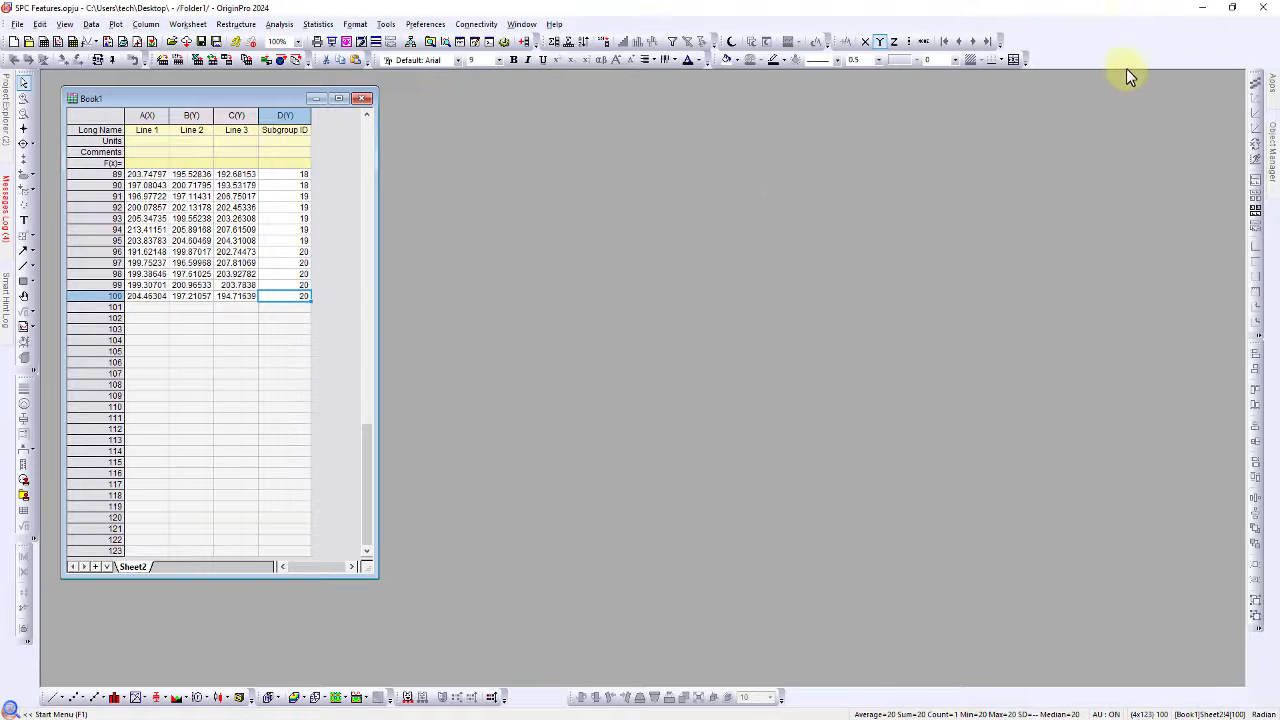
From the Apps panel, launch Statistical Process Control and pick the Xbar-R chart type
mouse_move(1273, 90)
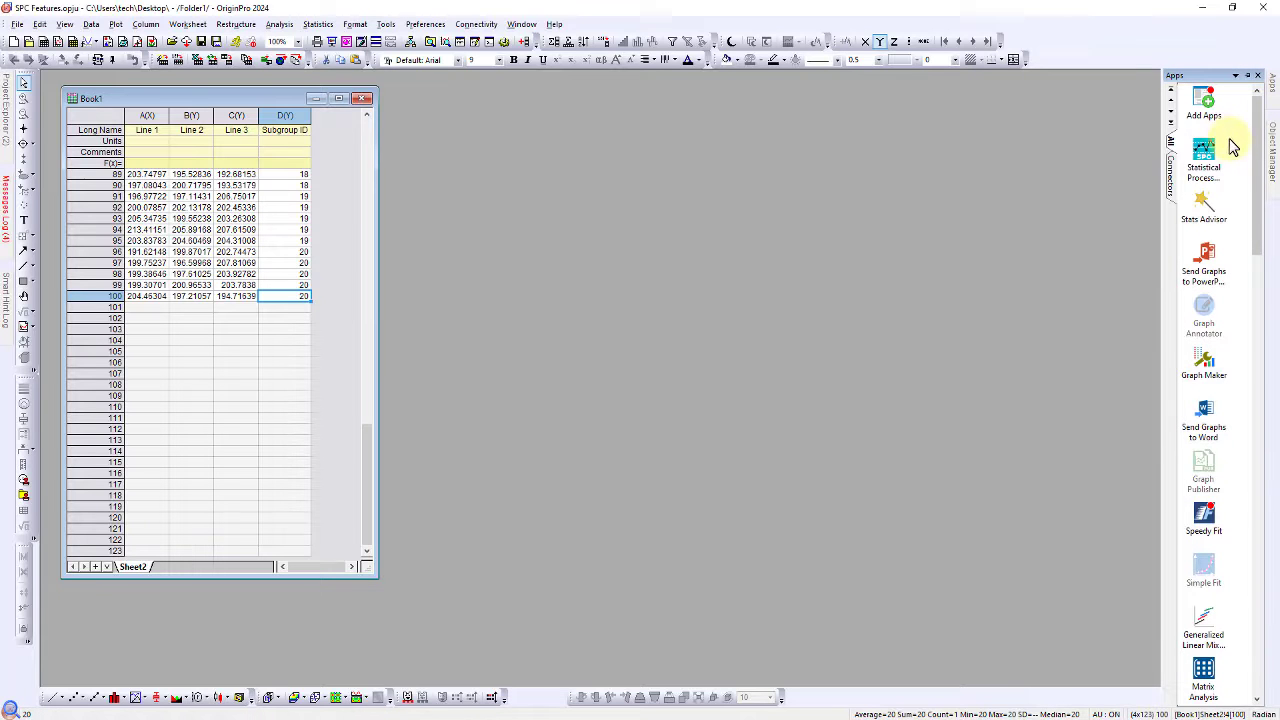
left_click(1206, 162)
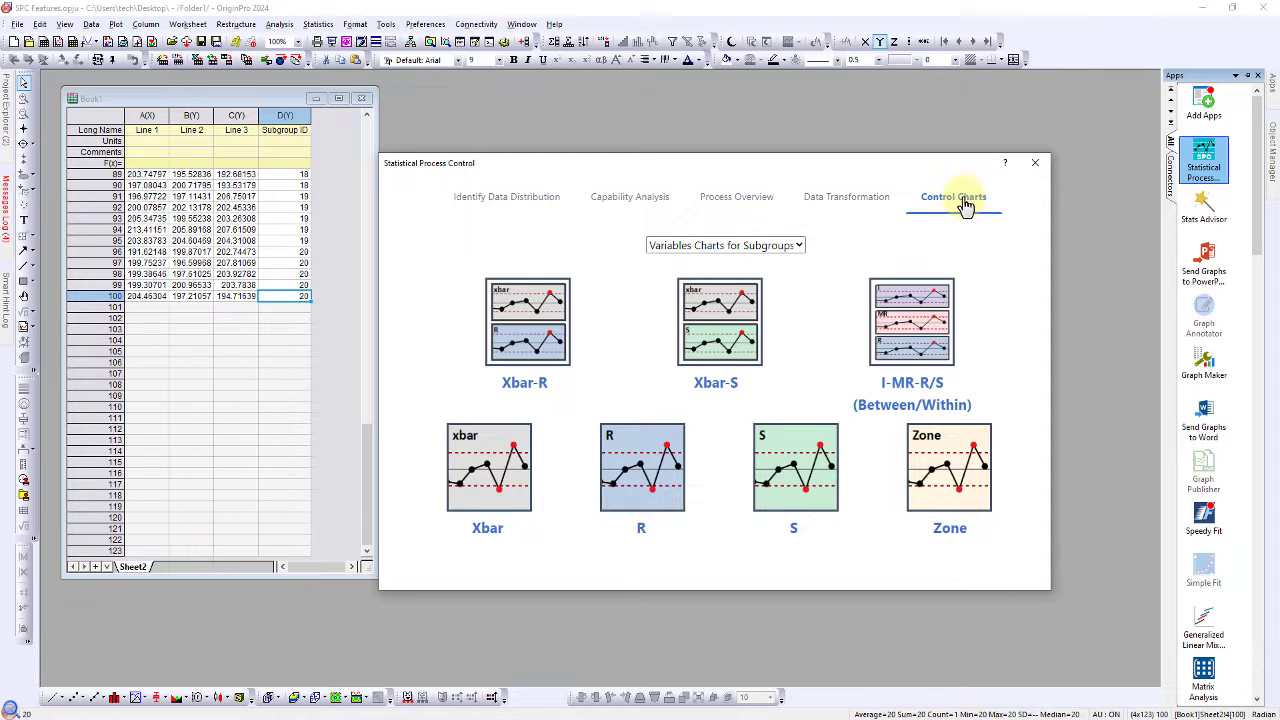
left_click(518, 336)
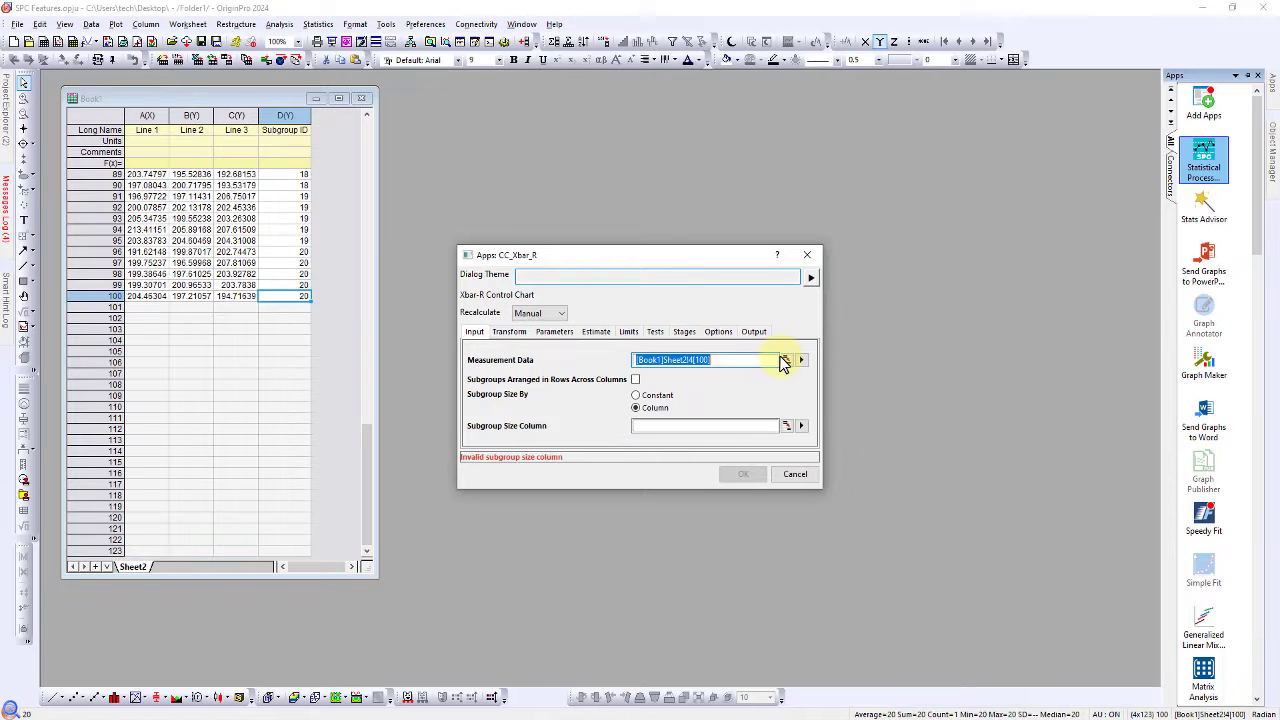
Use columns A–C (Line 1–3) as measurement data and D(Y): Subgroup ID as the subgroup size column
left_click(786, 359)
left_click_drag(158, 117, 223, 116)
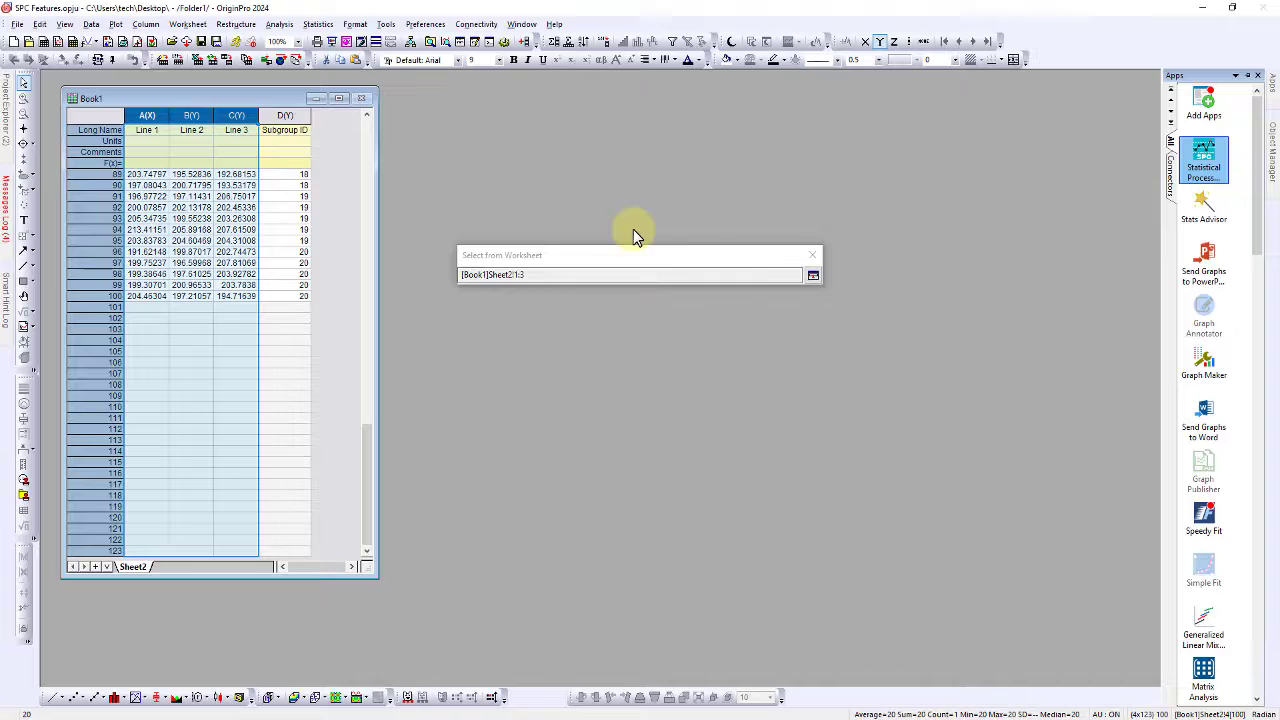
left_click(811, 274)
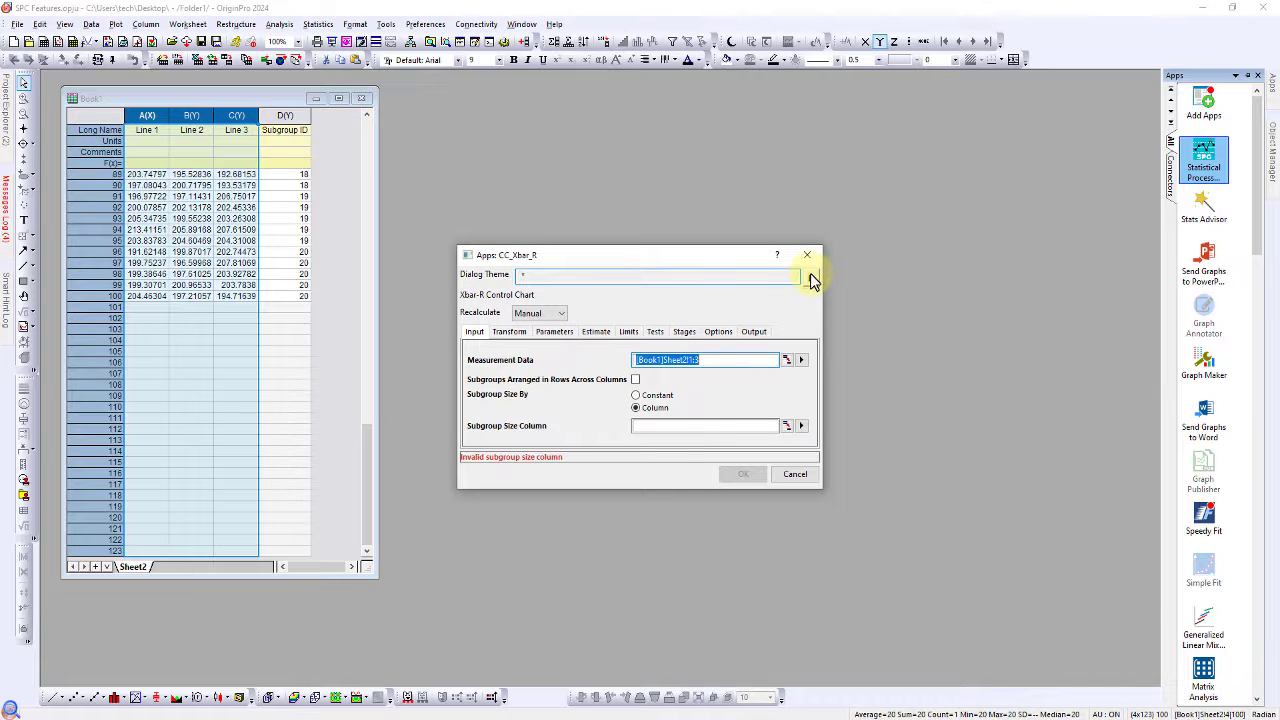
left_click(801, 426)
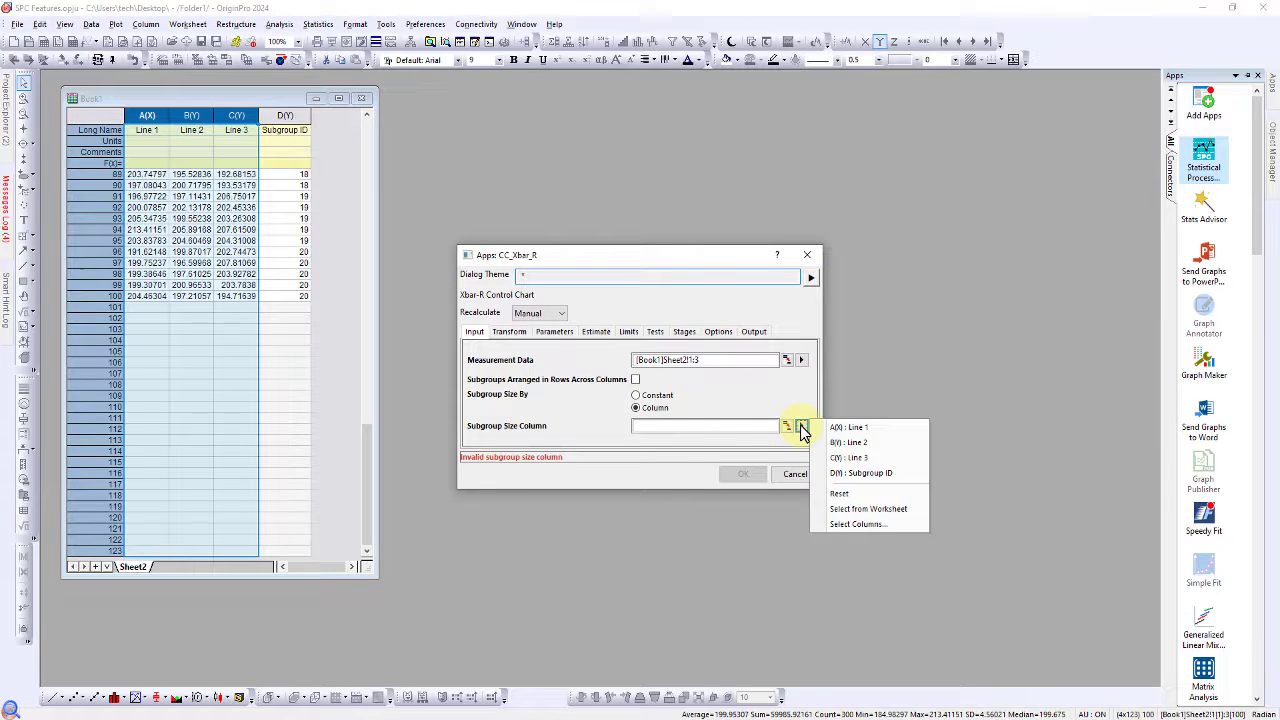
left_click(870, 474)
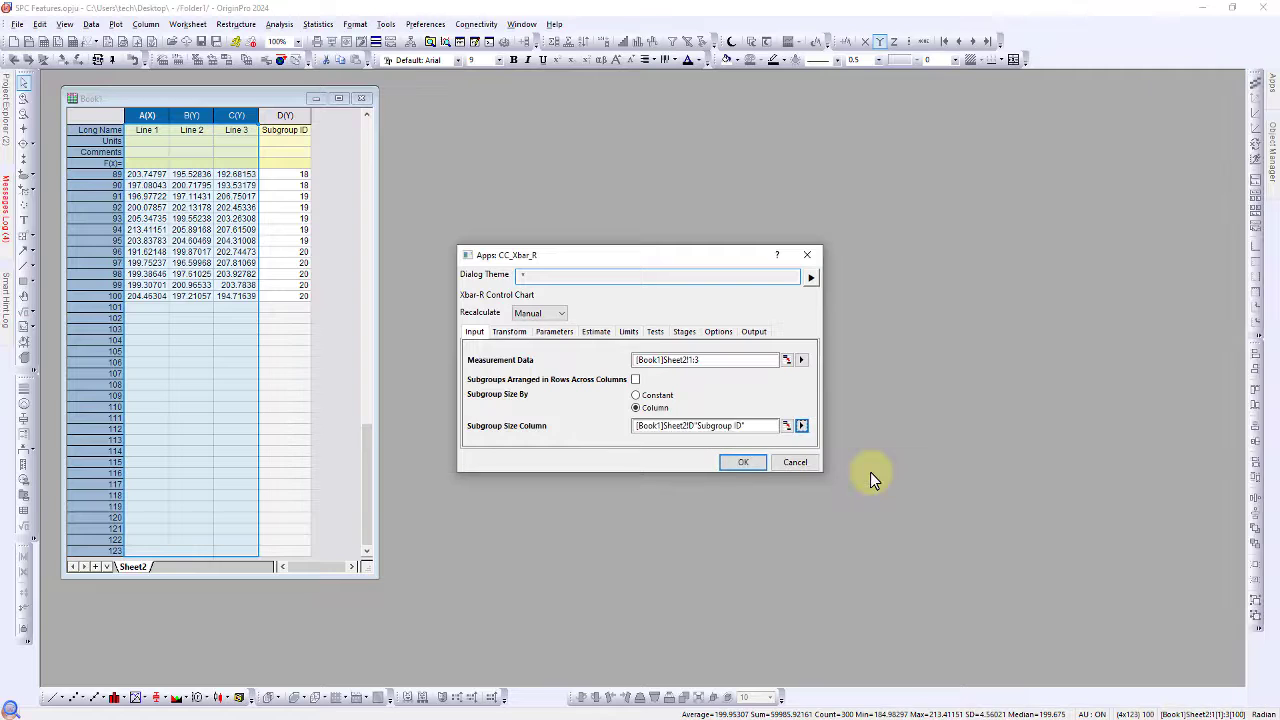
On the Estimate tab, try Use Specified Subgroups and Omit Some Subgroups, then settle on All Subgroups
left_click(598, 332)
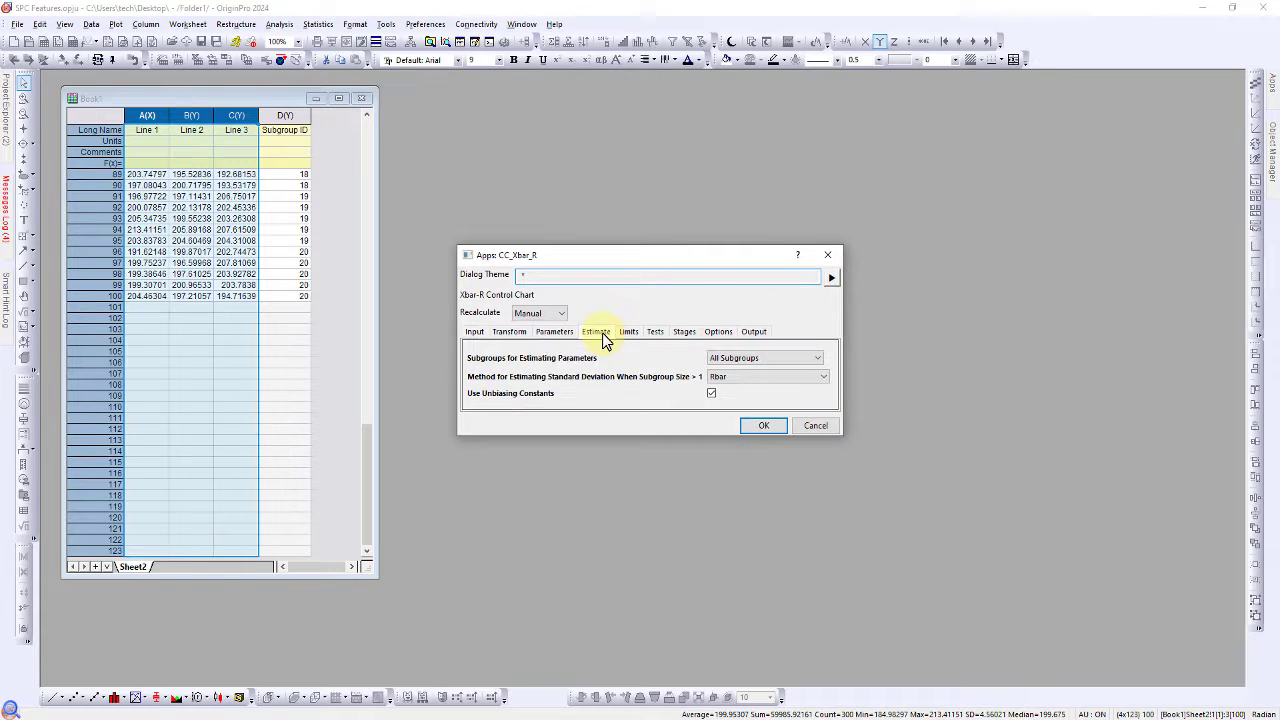
left_click(724, 358)
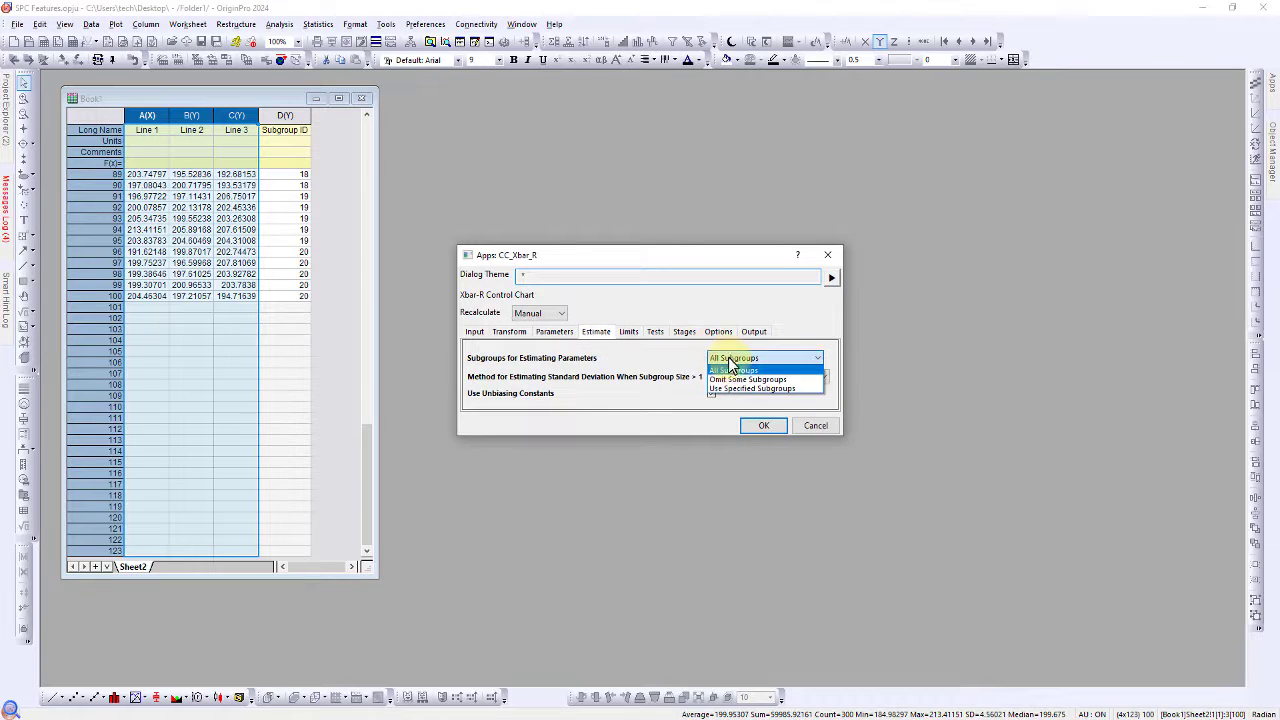
left_click(740, 389)
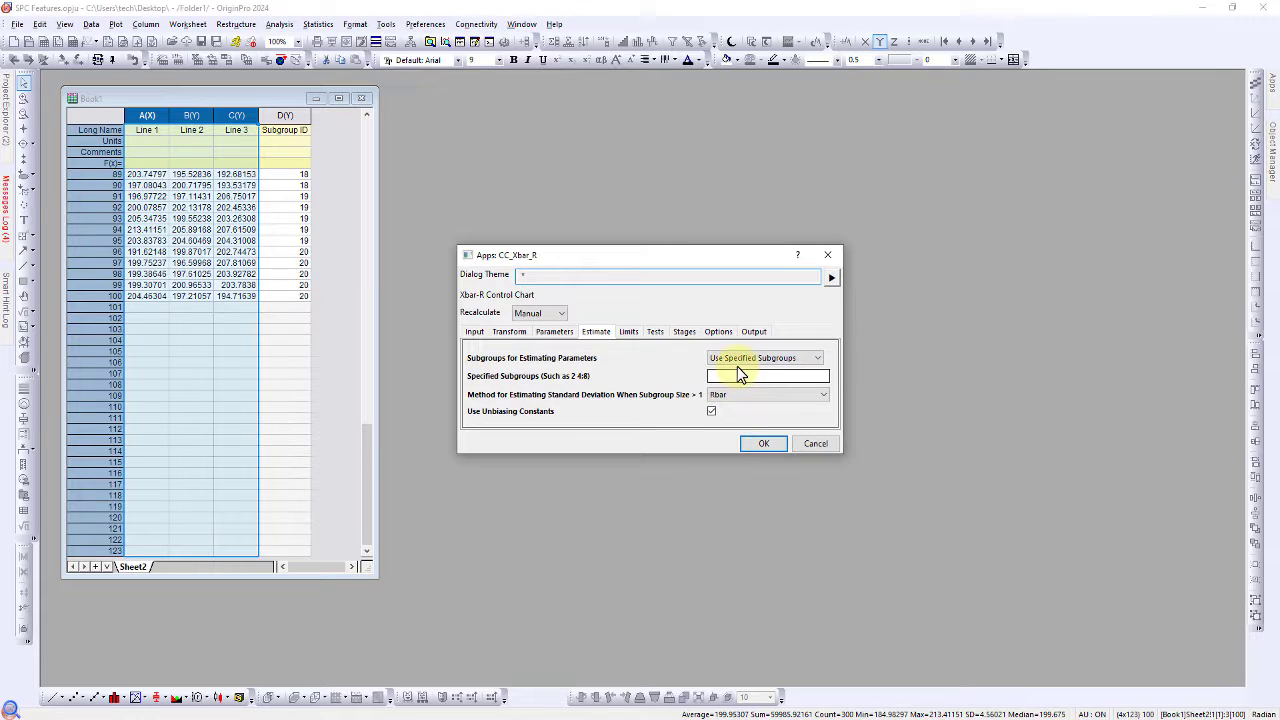
left_click(730, 358)
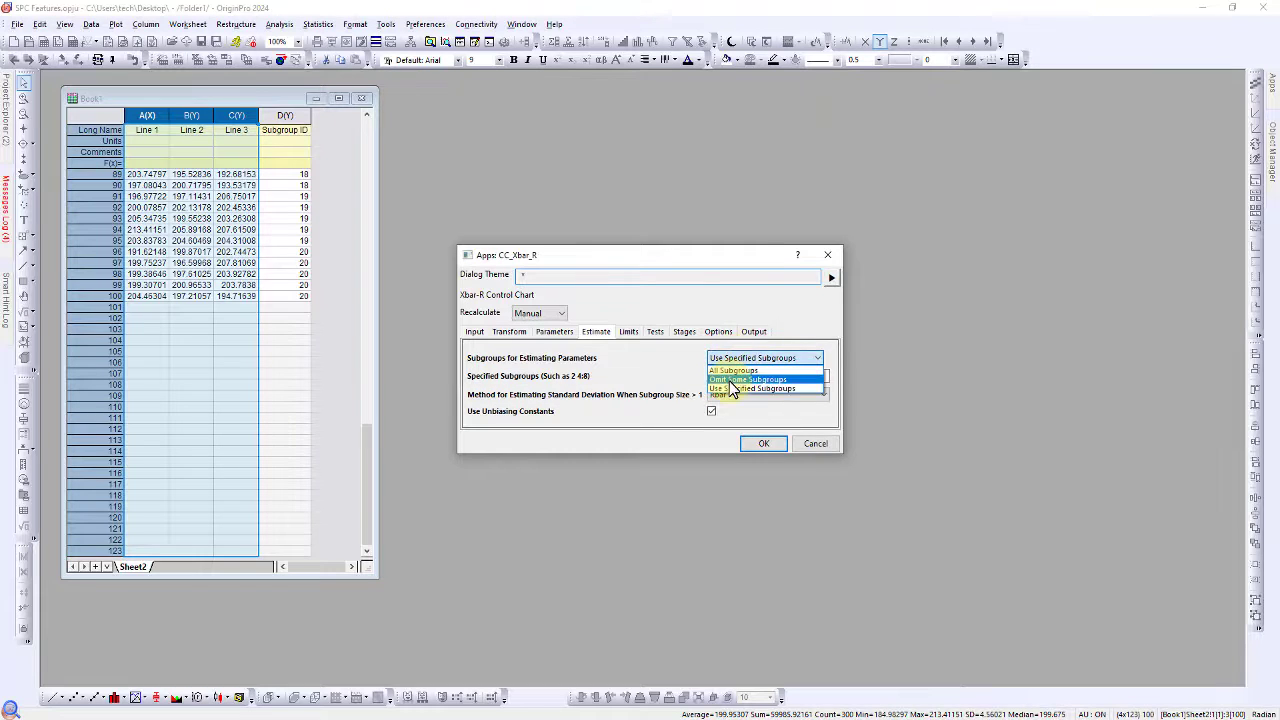
left_click(733, 390)
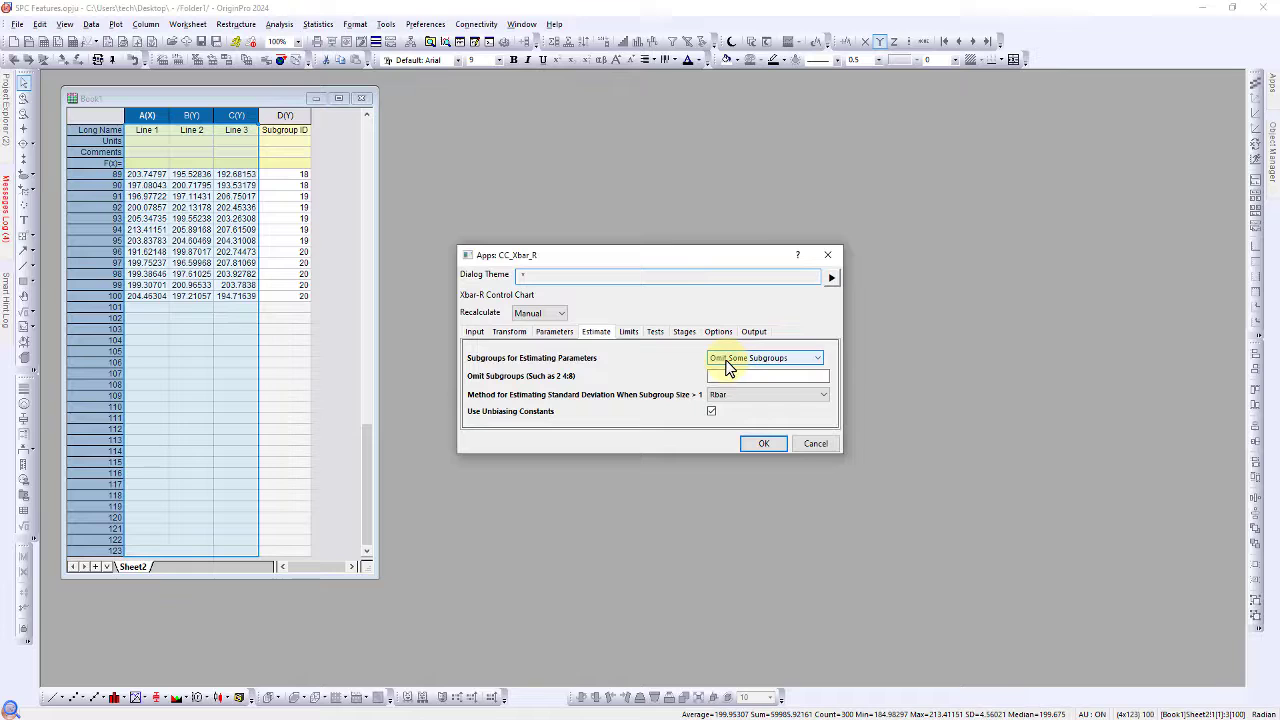
left_click(724, 360)
left_click(729, 371)
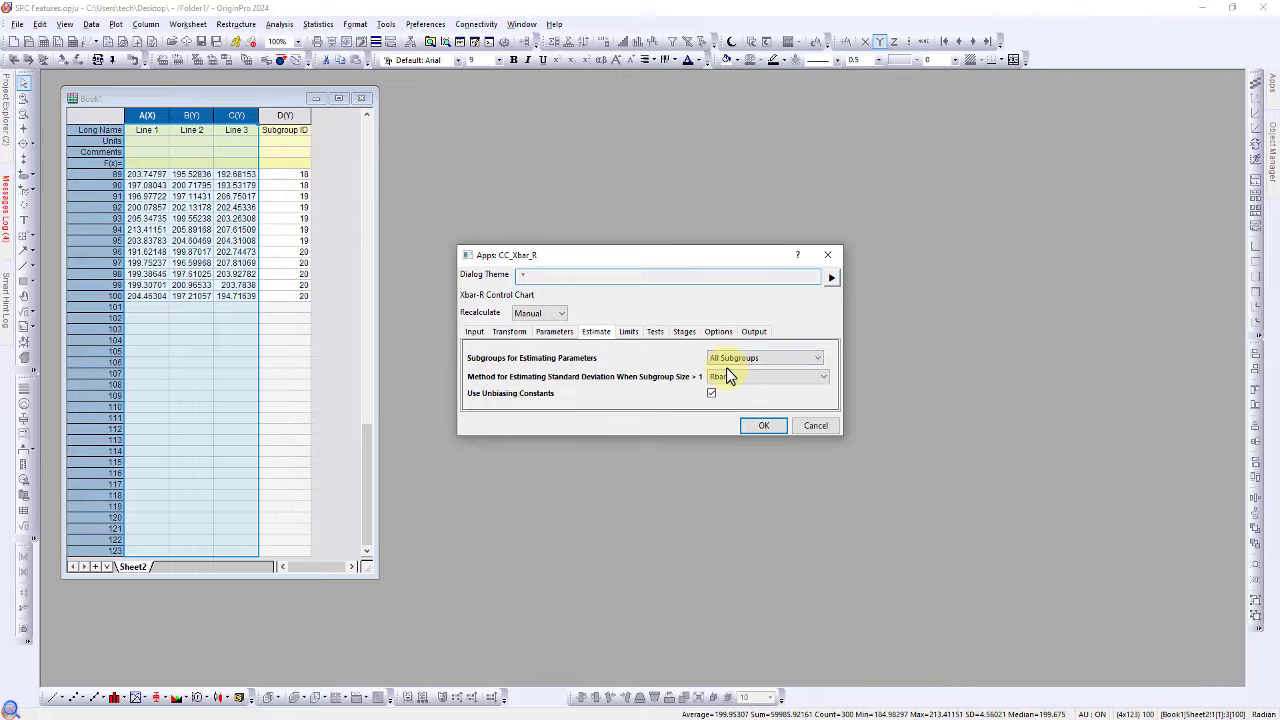
Keep test 1 at K = 3 and enable tests 2–8 with default K values 9, 6, 14, 2, 4, 15, 8
left_click(656, 334)
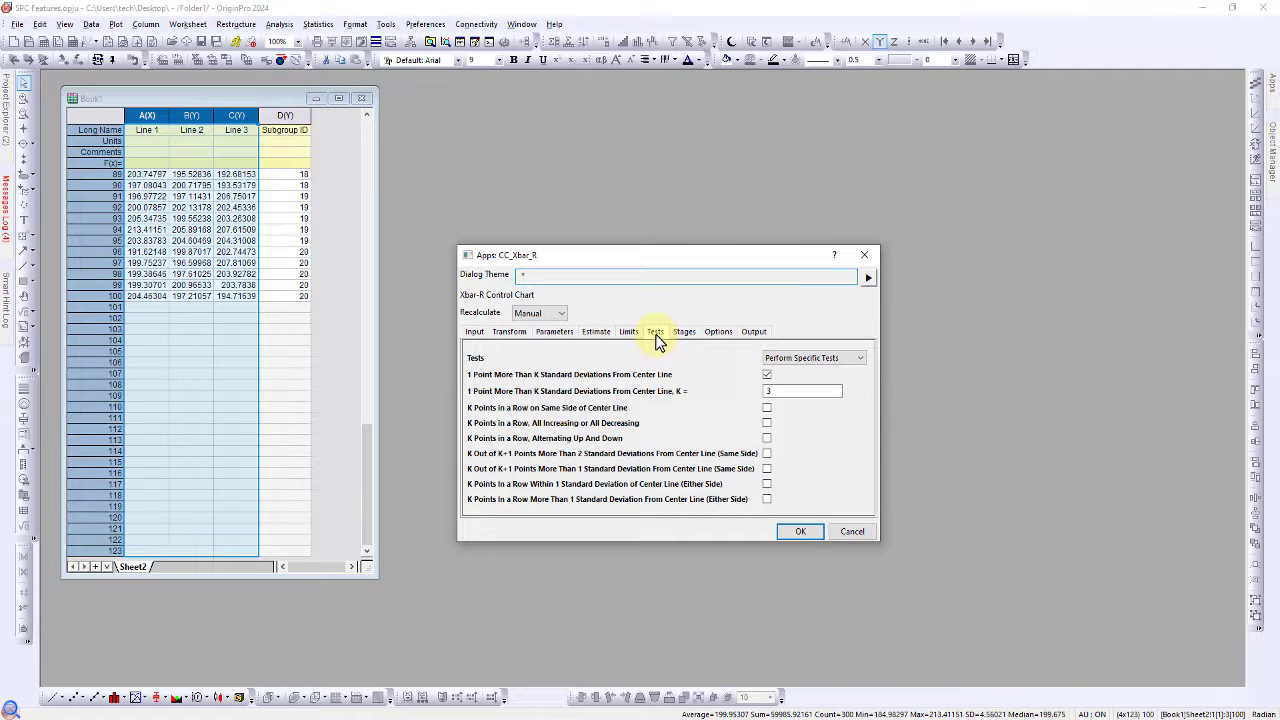
left_click(771, 390)
double_click(771, 390)
left_click(767, 409)
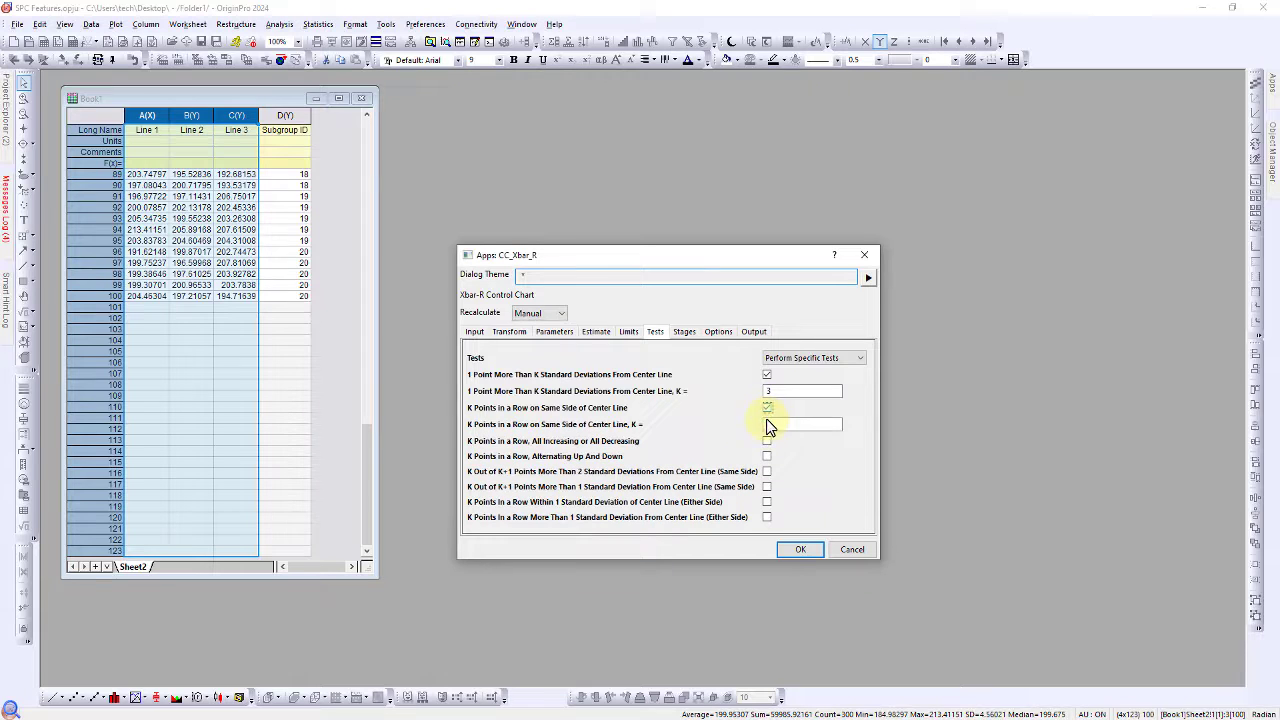
left_click(767, 441)
left_click(767, 474)
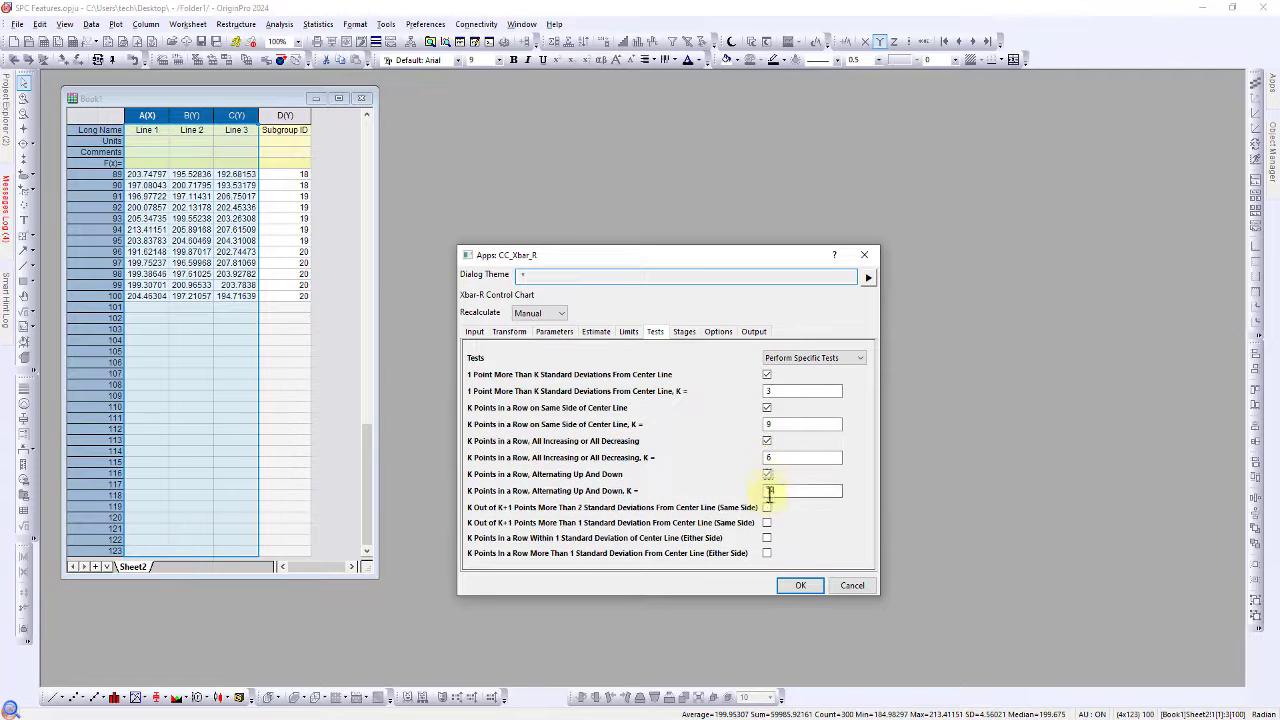
left_click(767, 507)
left_click(783, 540)
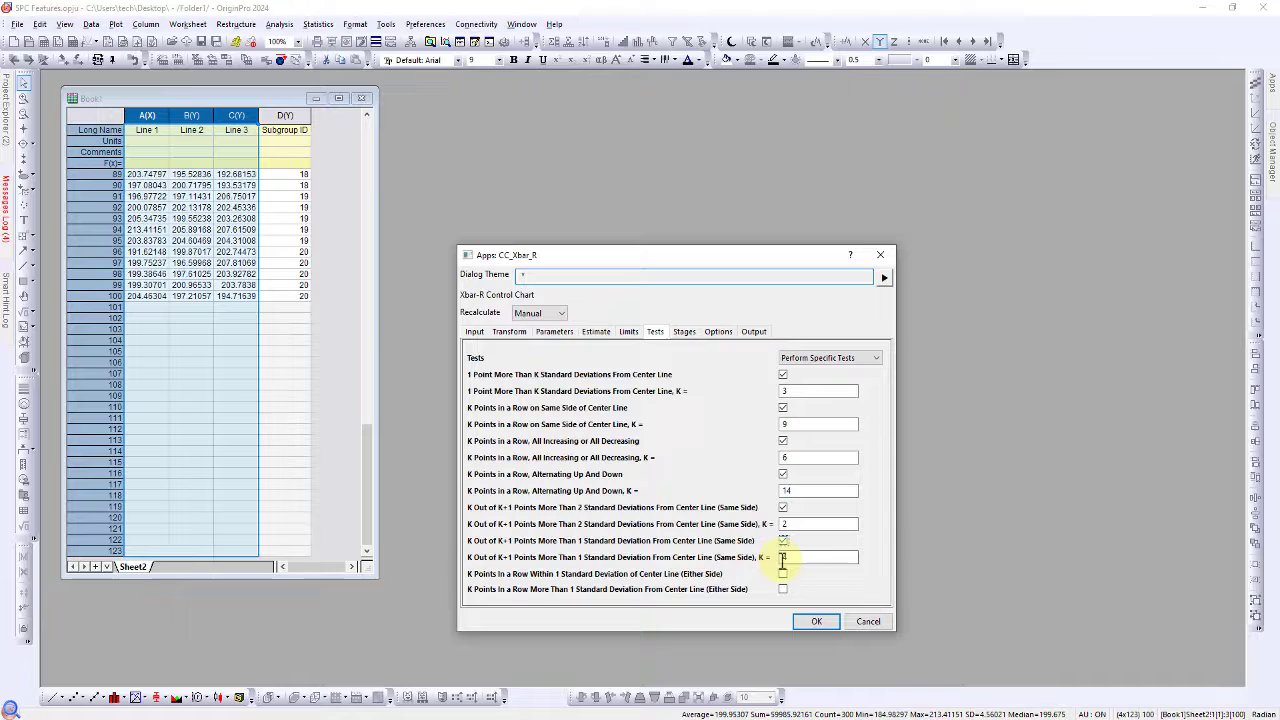
left_click(782, 575)
left_click(785, 607)
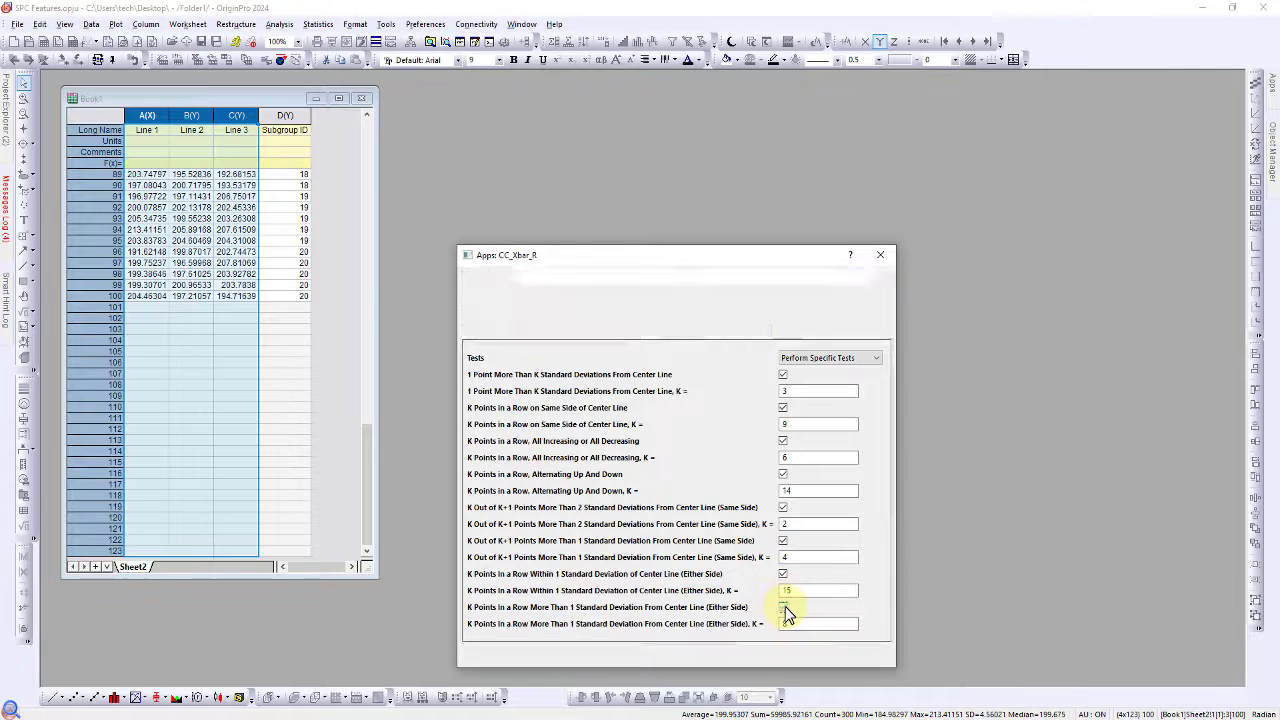
left_click(814, 658)
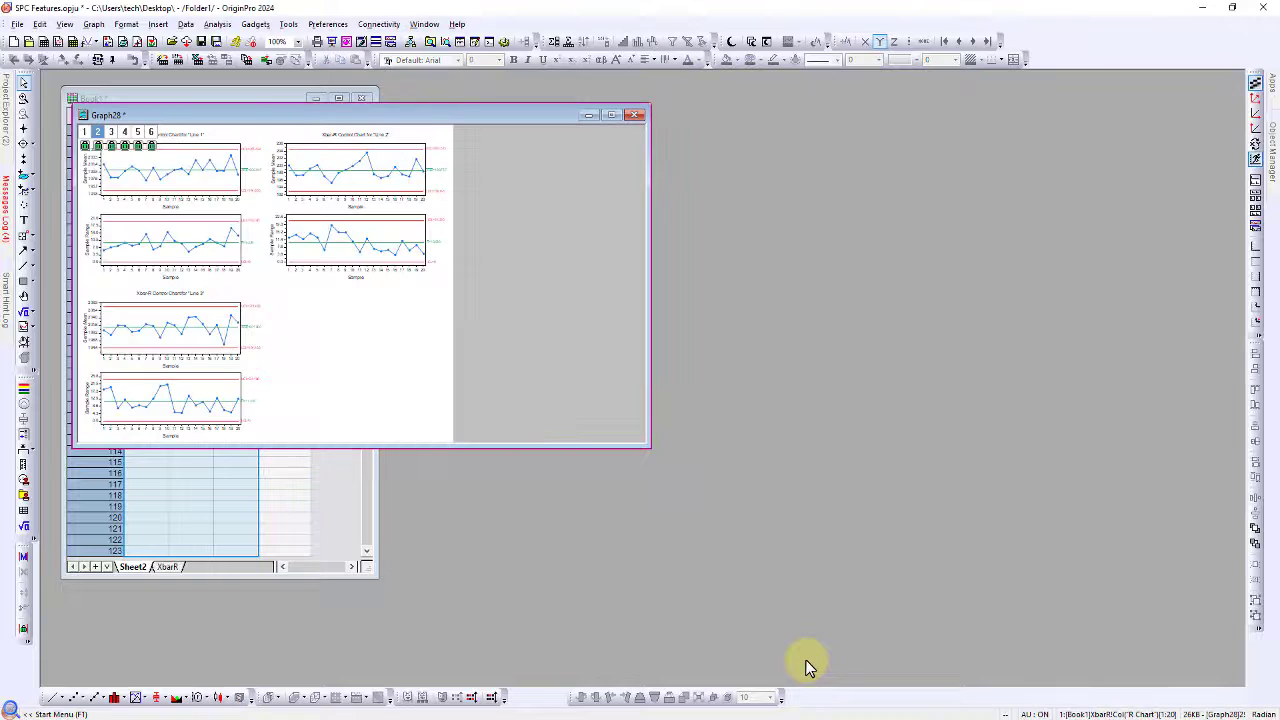
left_click(611, 115)
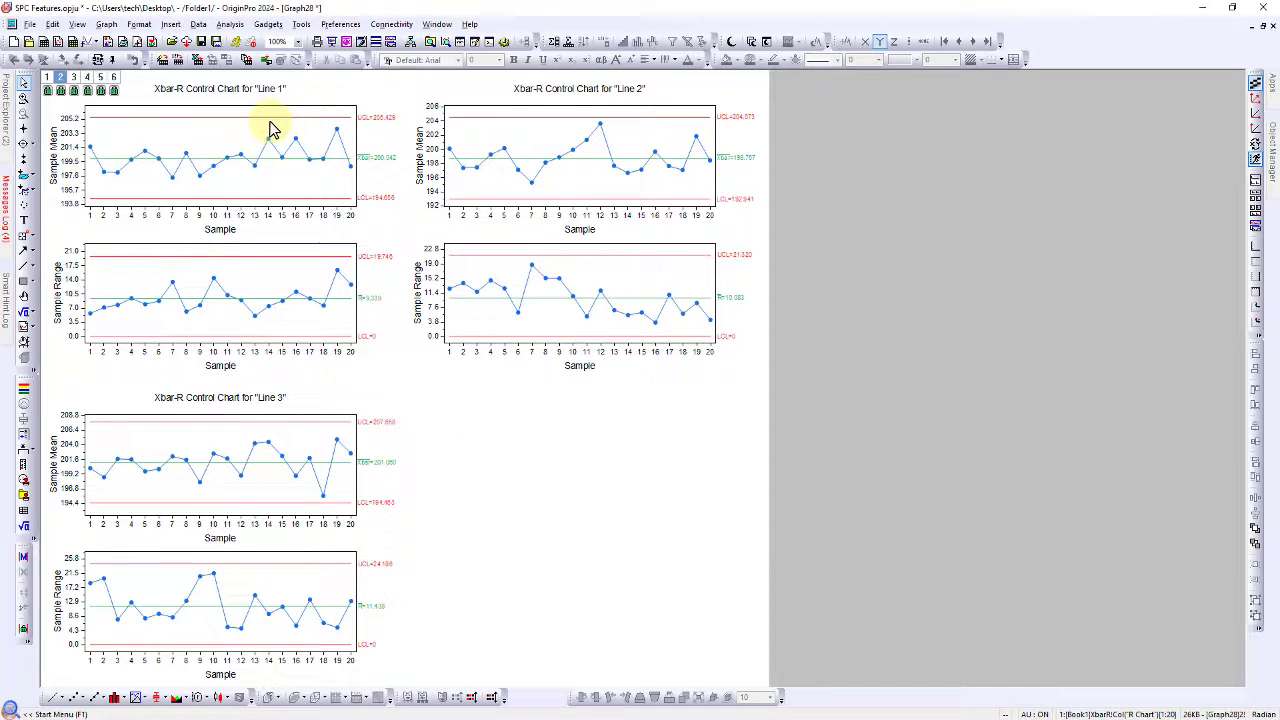
left_click(237, 140)
left_click(276, 287)
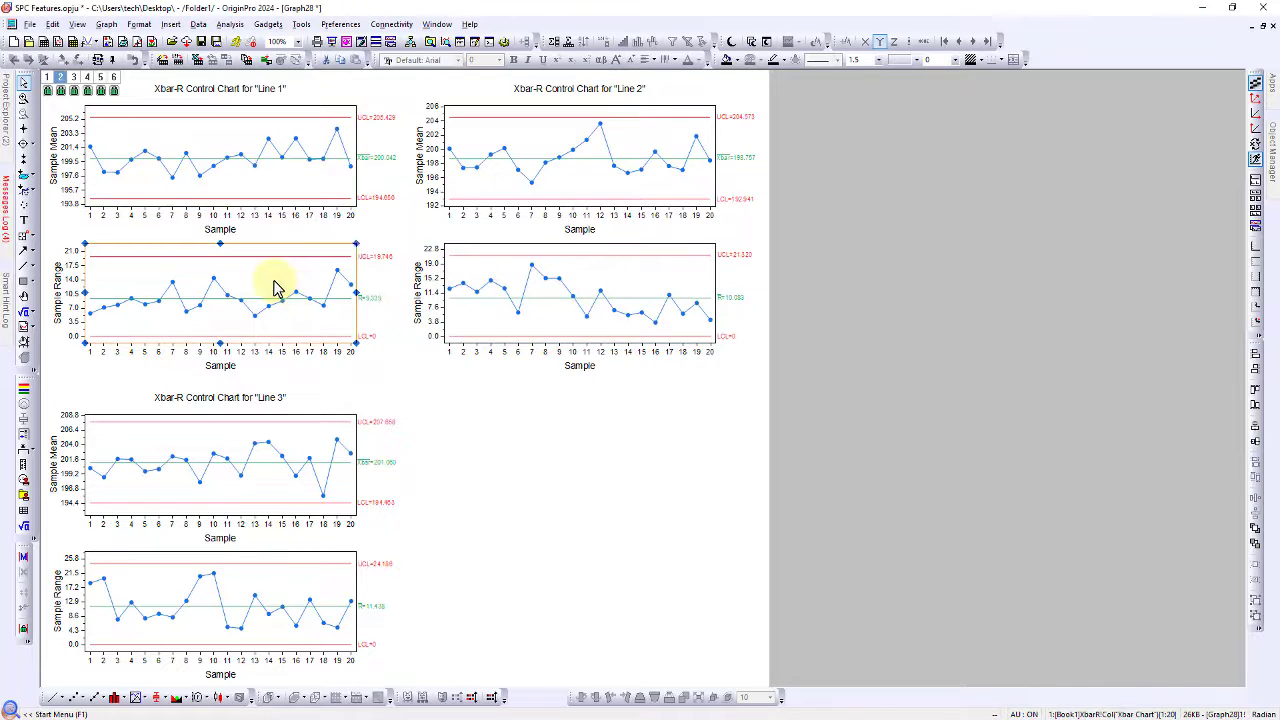
left_click(476, 405)
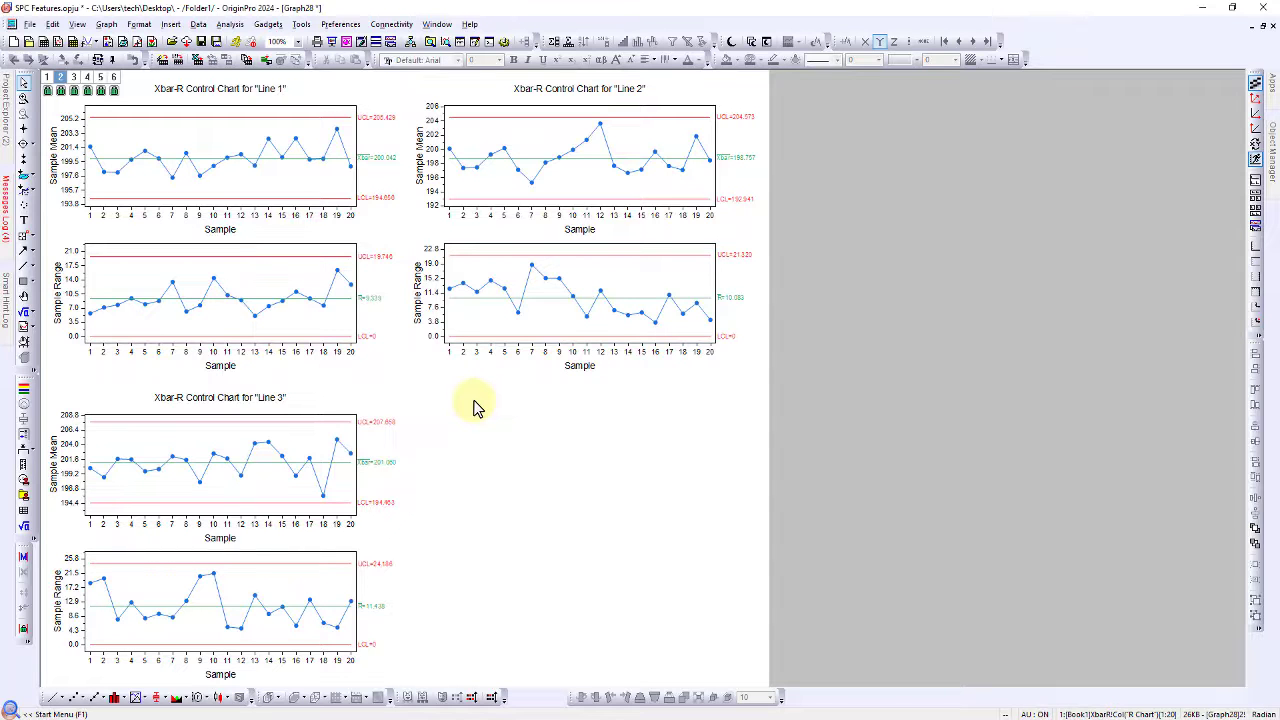
Minimize Graph28, then review rows 1–3 and the first Line 1–3 values in Book1 Sheet2
left_click(1262, 24)
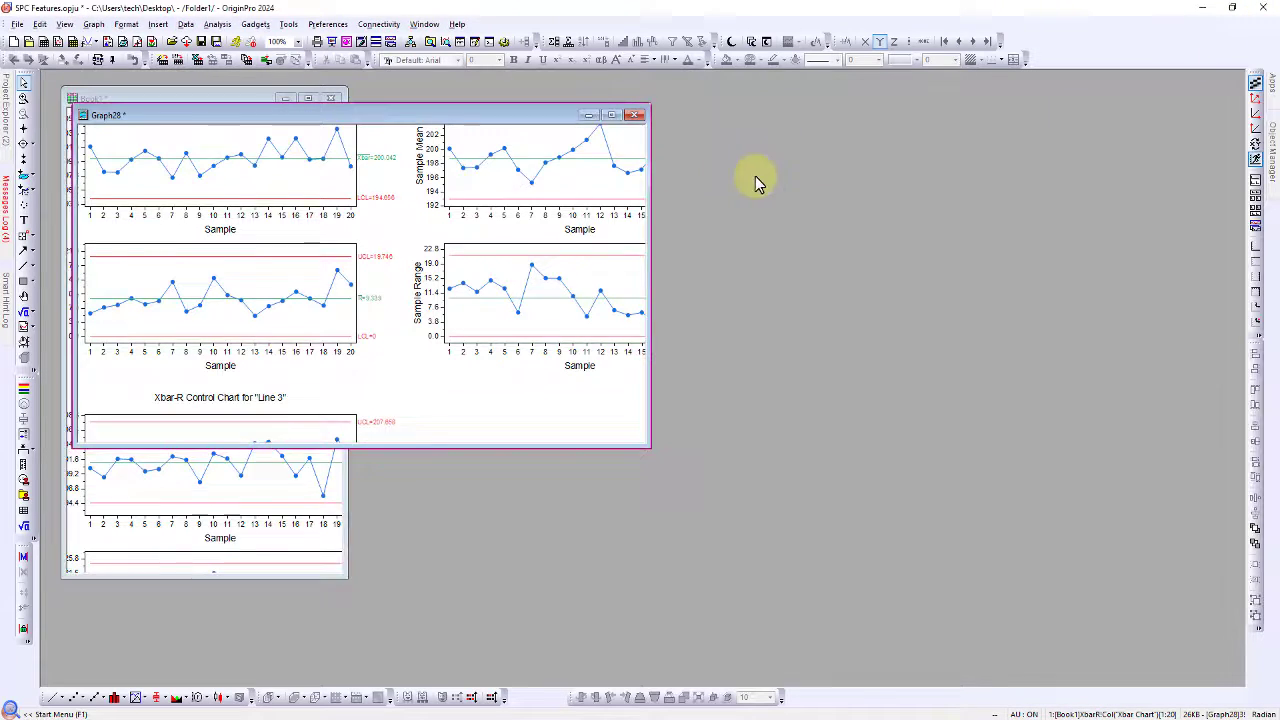
left_click(588, 115)
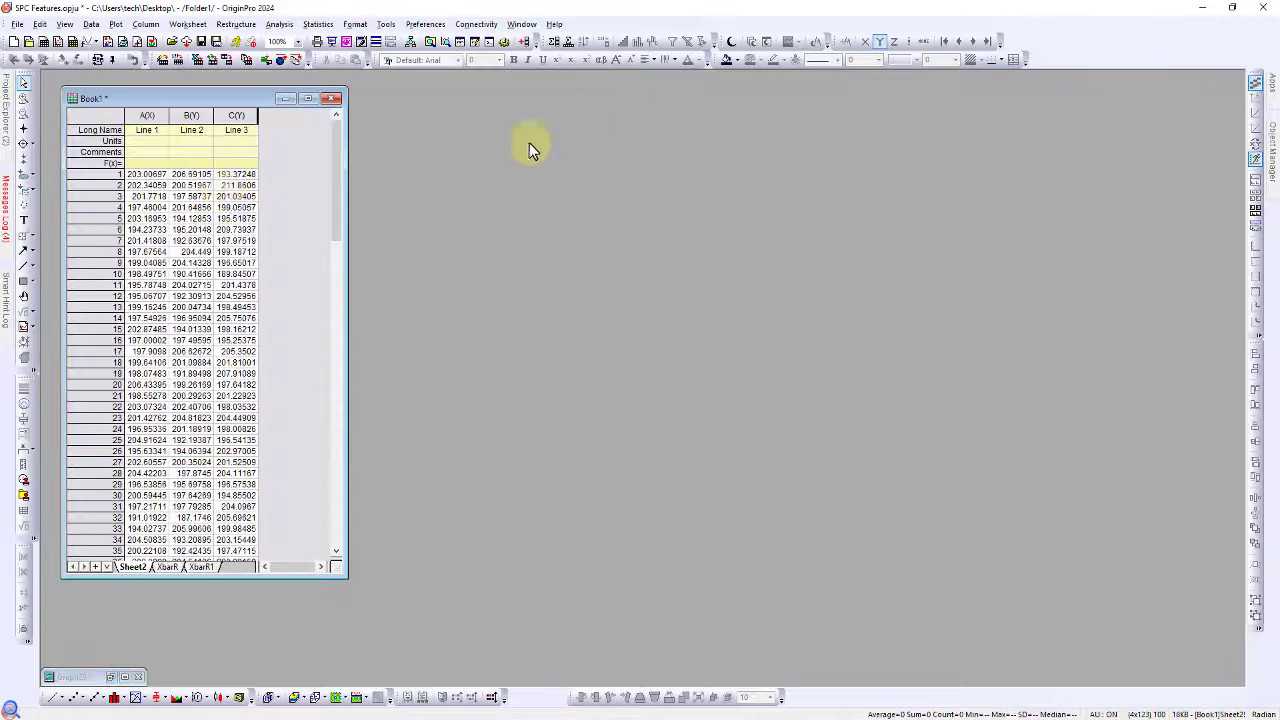
left_click(99, 174)
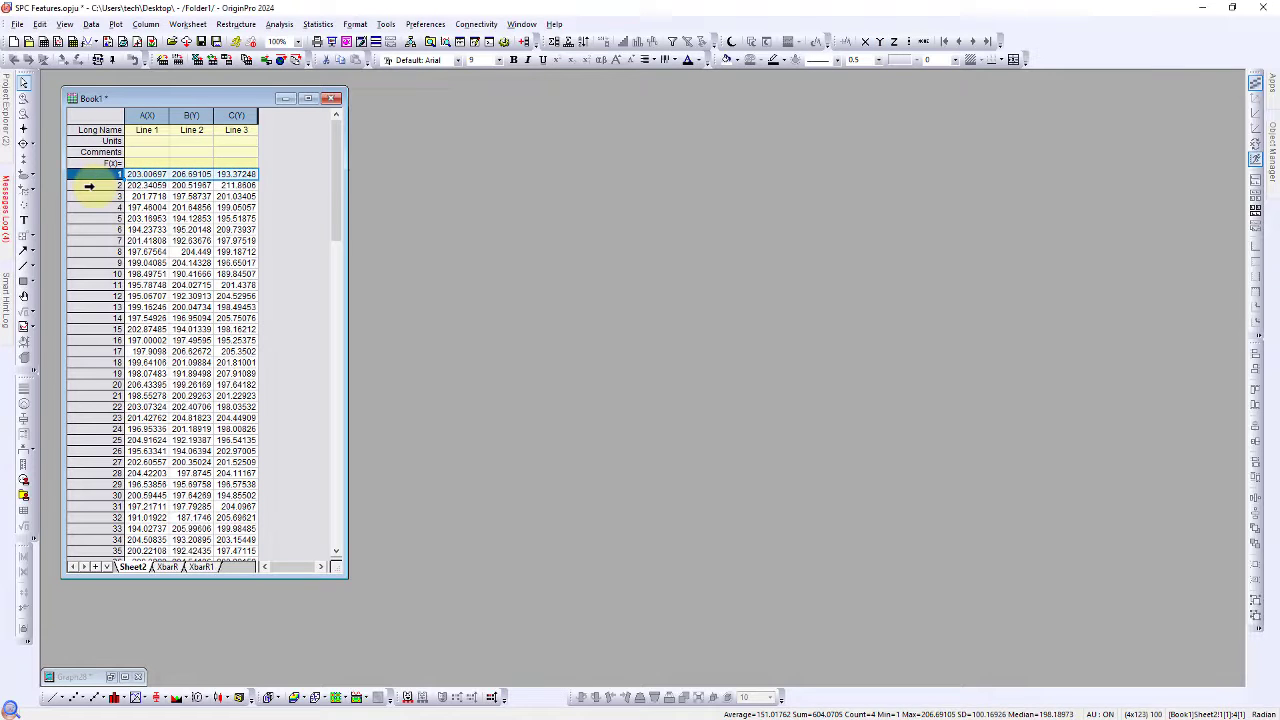
left_click(89, 186)
left_click(92, 196)
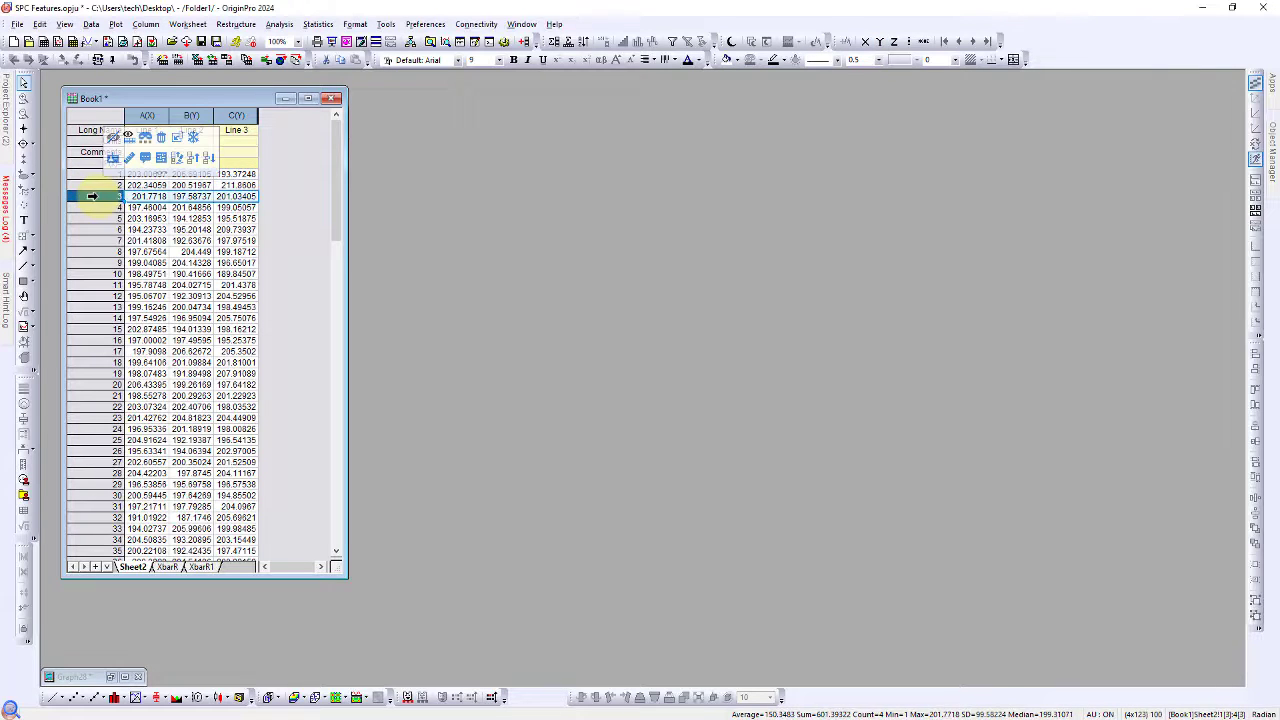
left_click(233, 177)
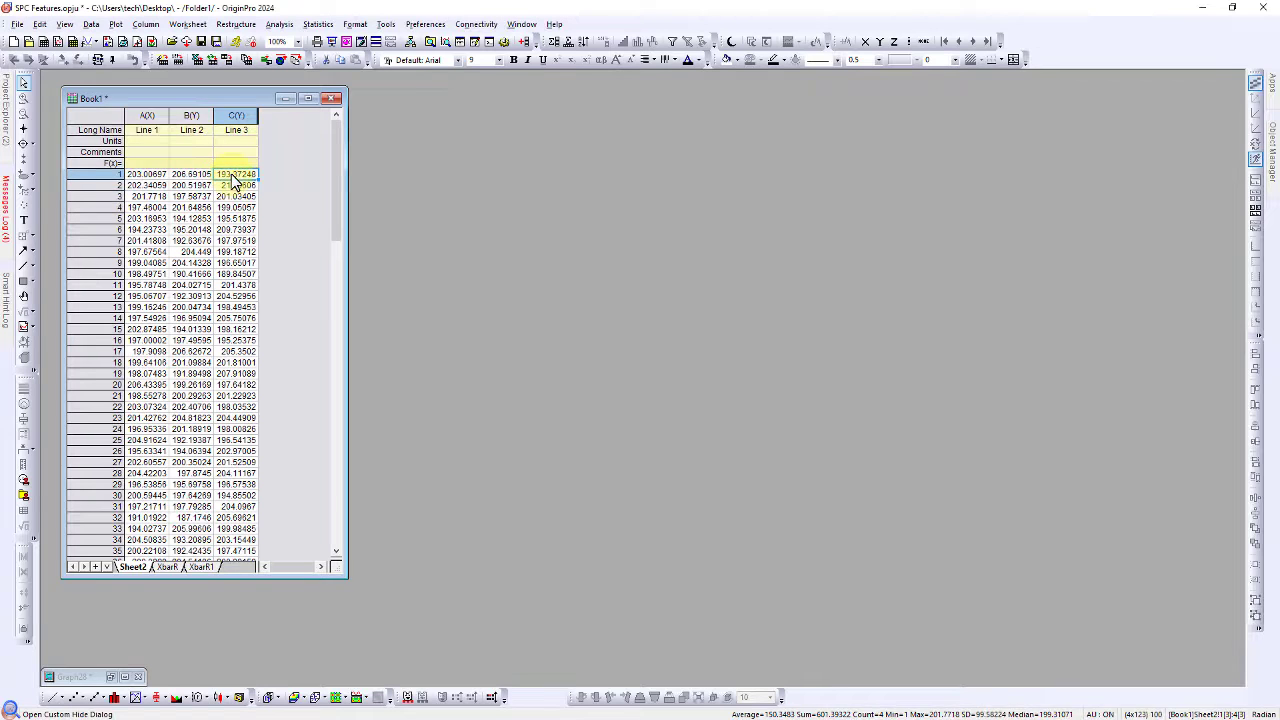
left_click(190, 177)
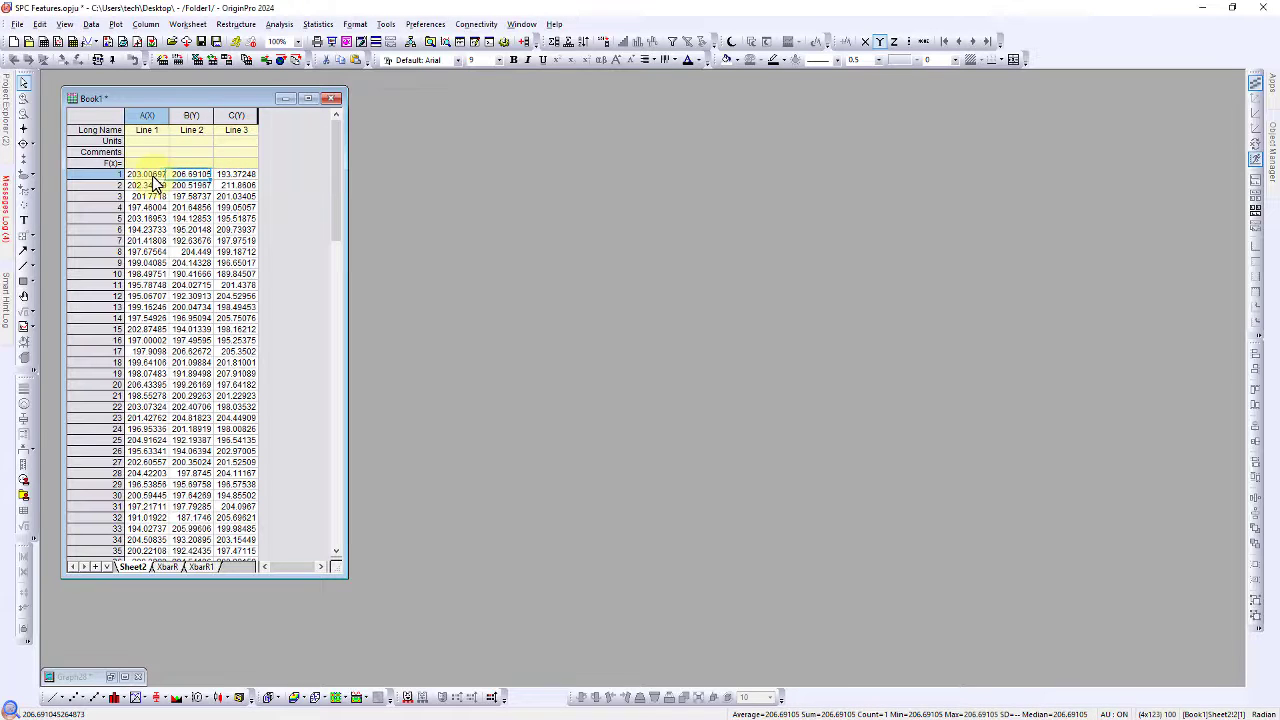
left_click(153, 177)
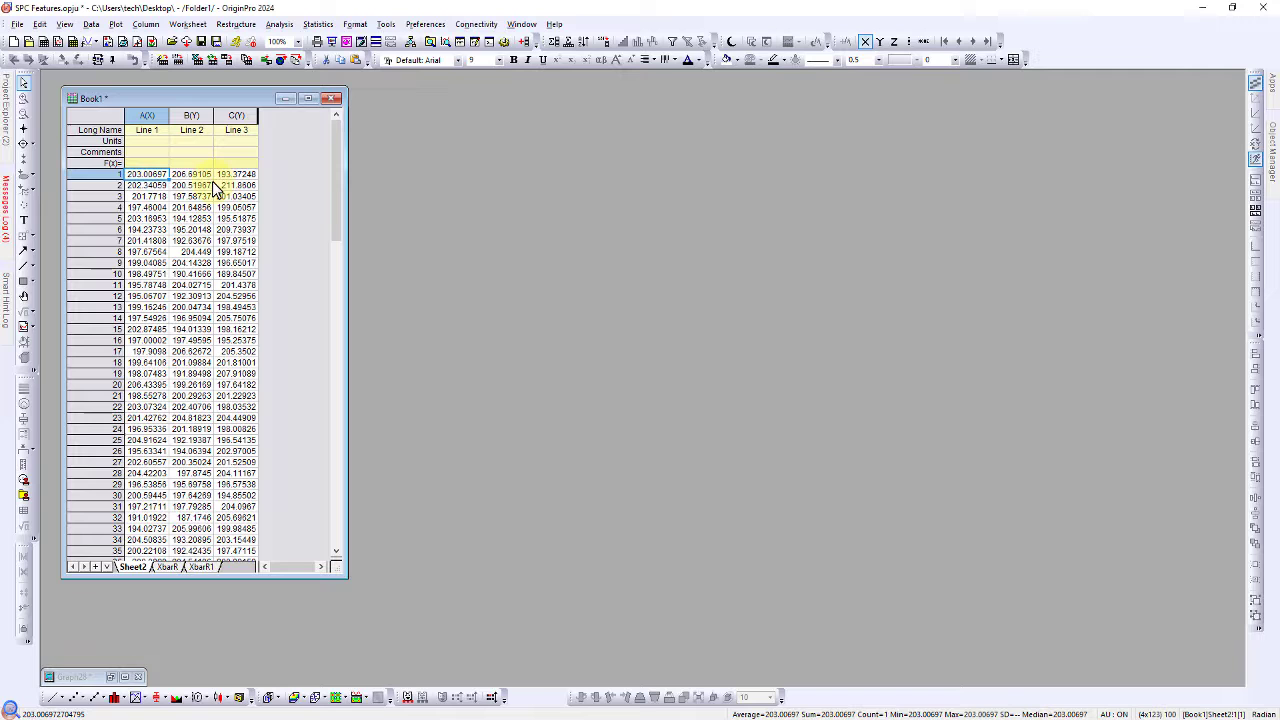
Open Statistical Process Control again and choose the Xbar-R control chart
mouse_move(1270, 95)
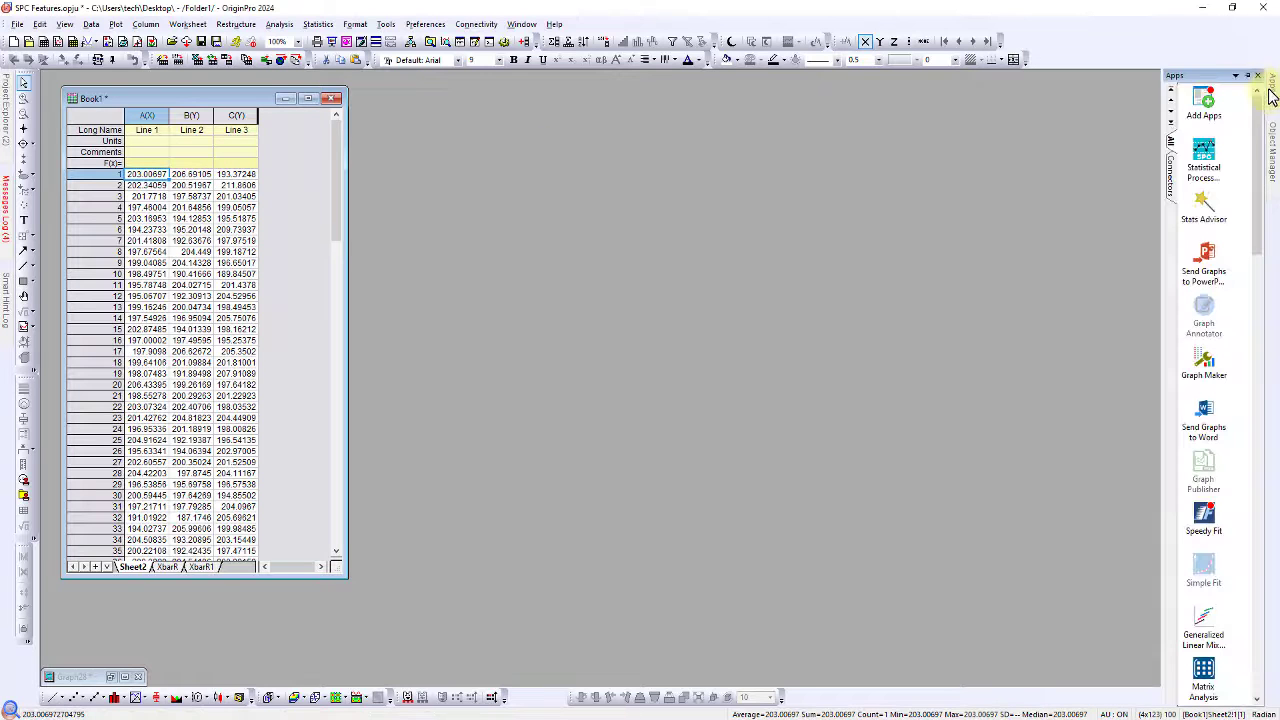
left_click(1206, 157)
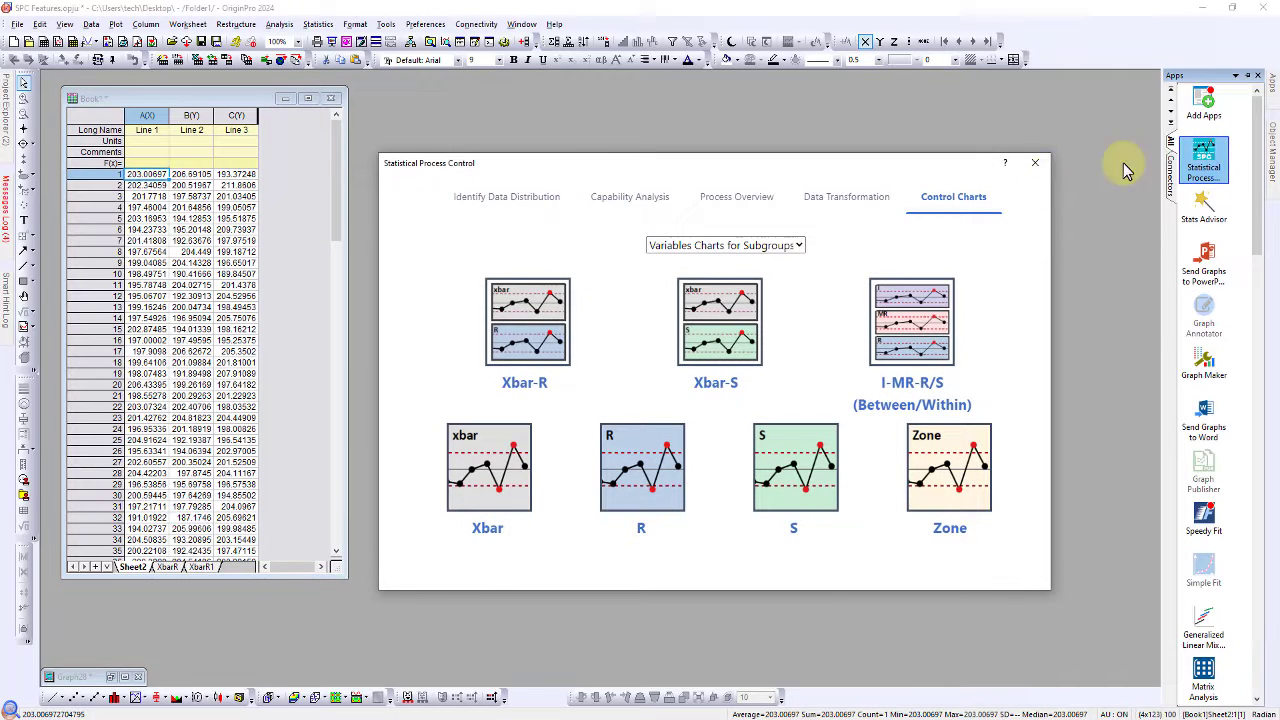
left_click(531, 340)
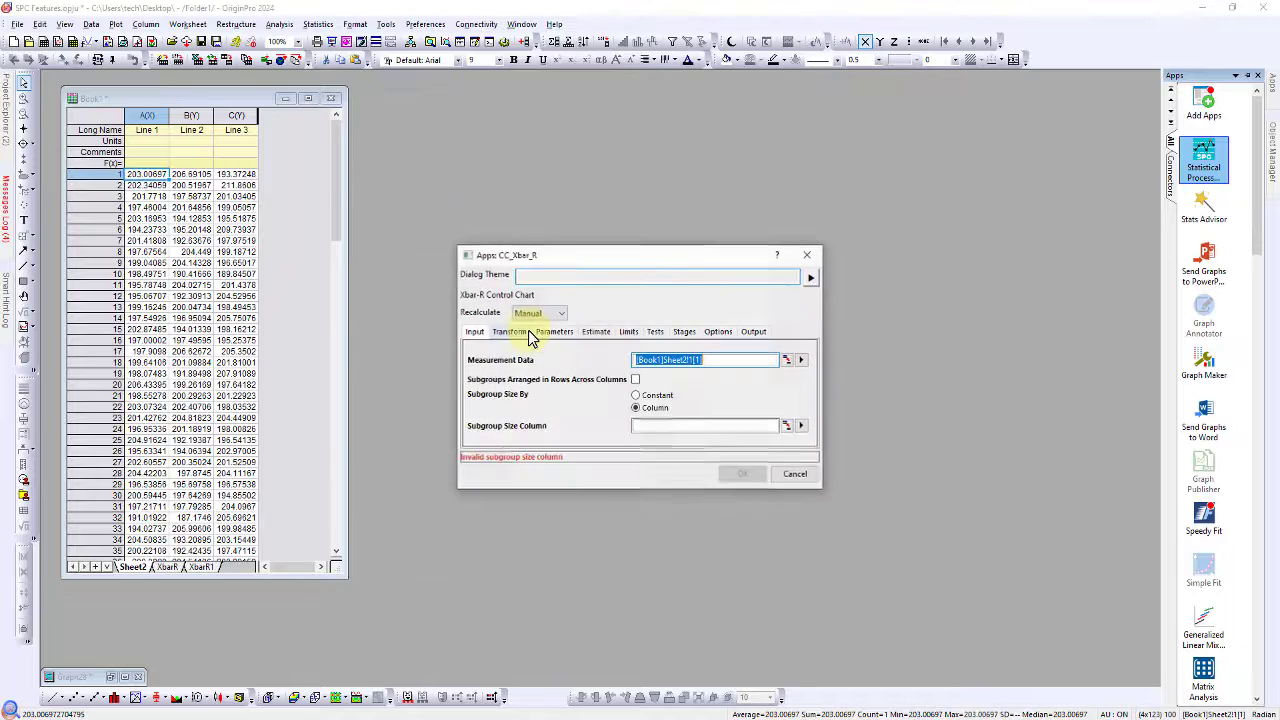
Take columns A–C as measurement data, with subgroups arranged in rows across columns
left_click(786, 361)
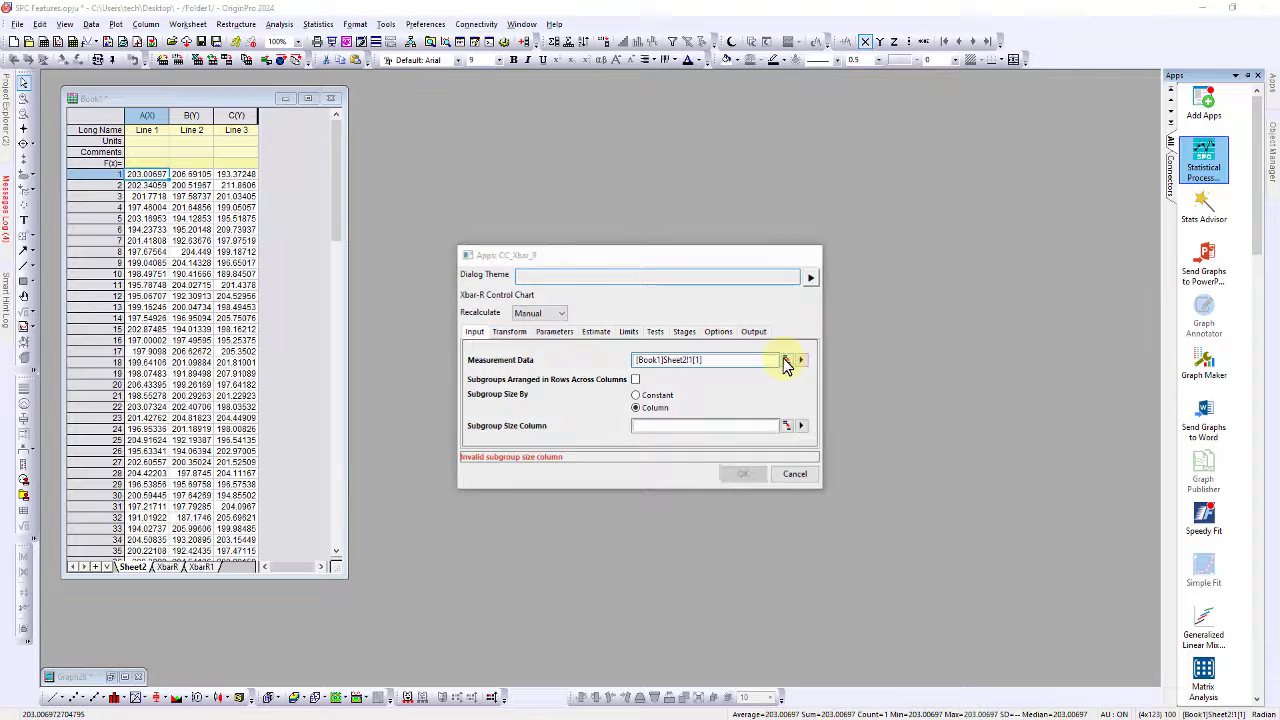
left_click_drag(151, 118, 228, 116)
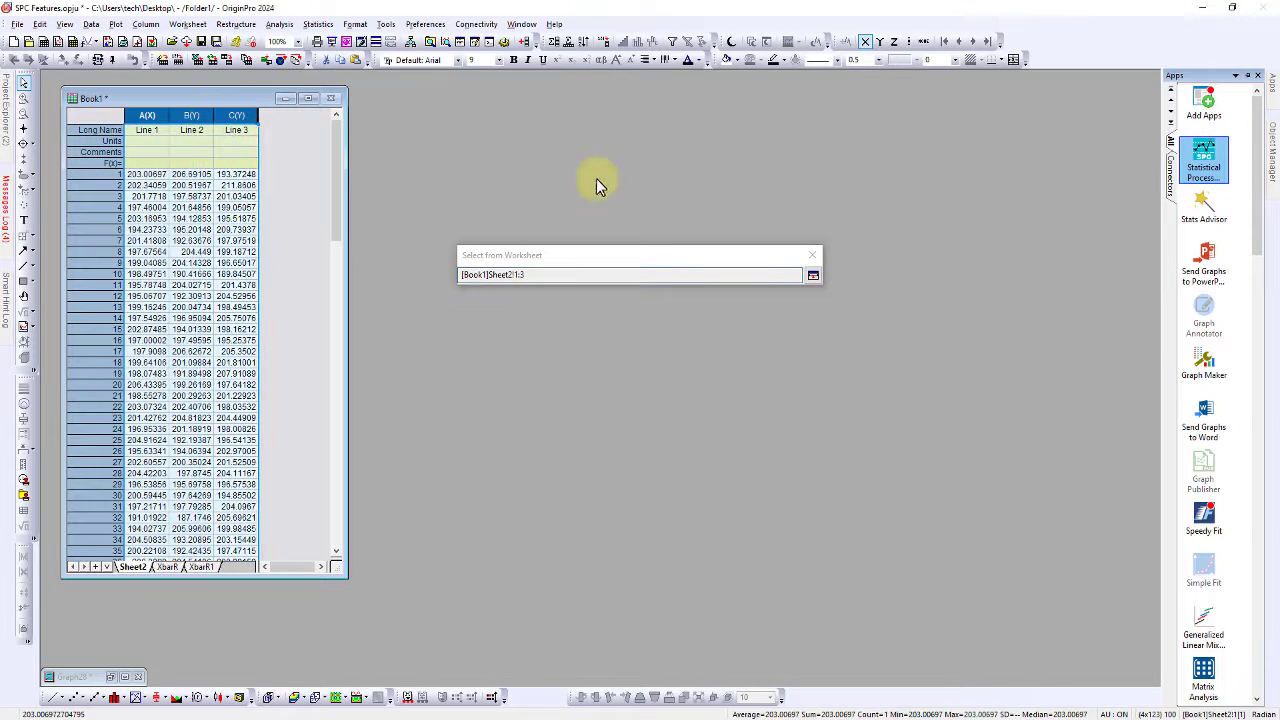
left_click(813, 275)
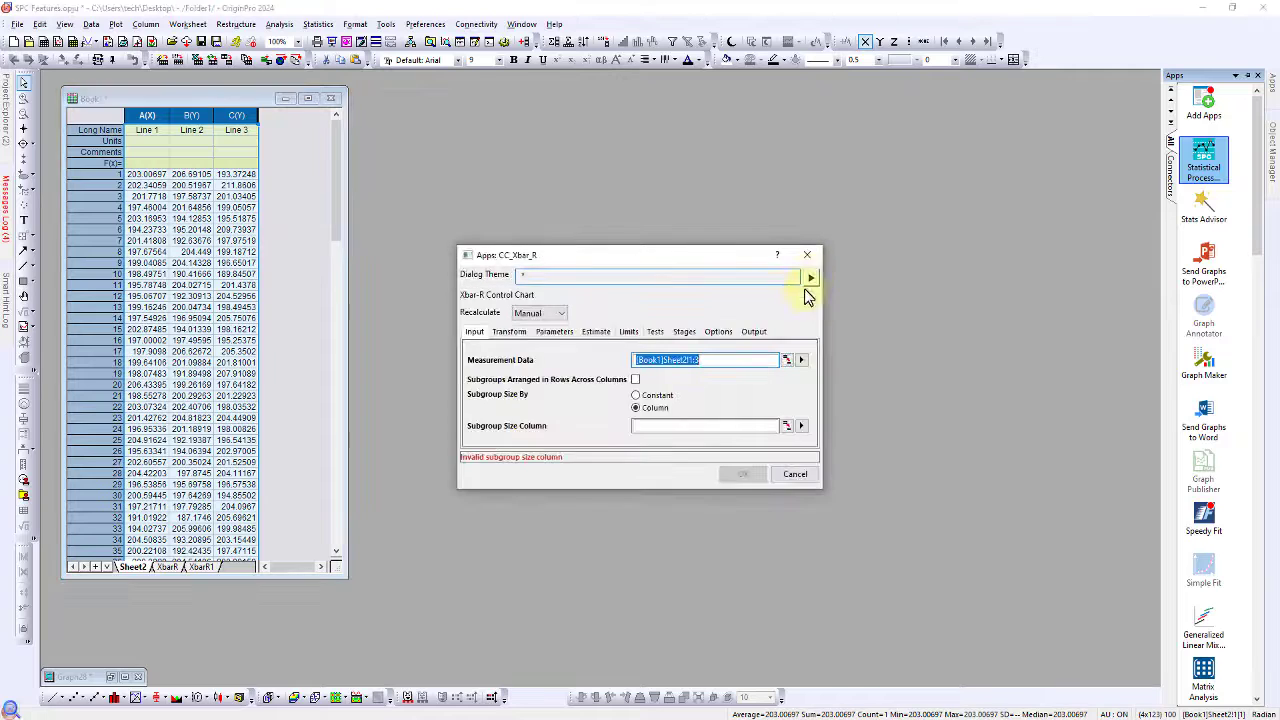
left_click(710, 426)
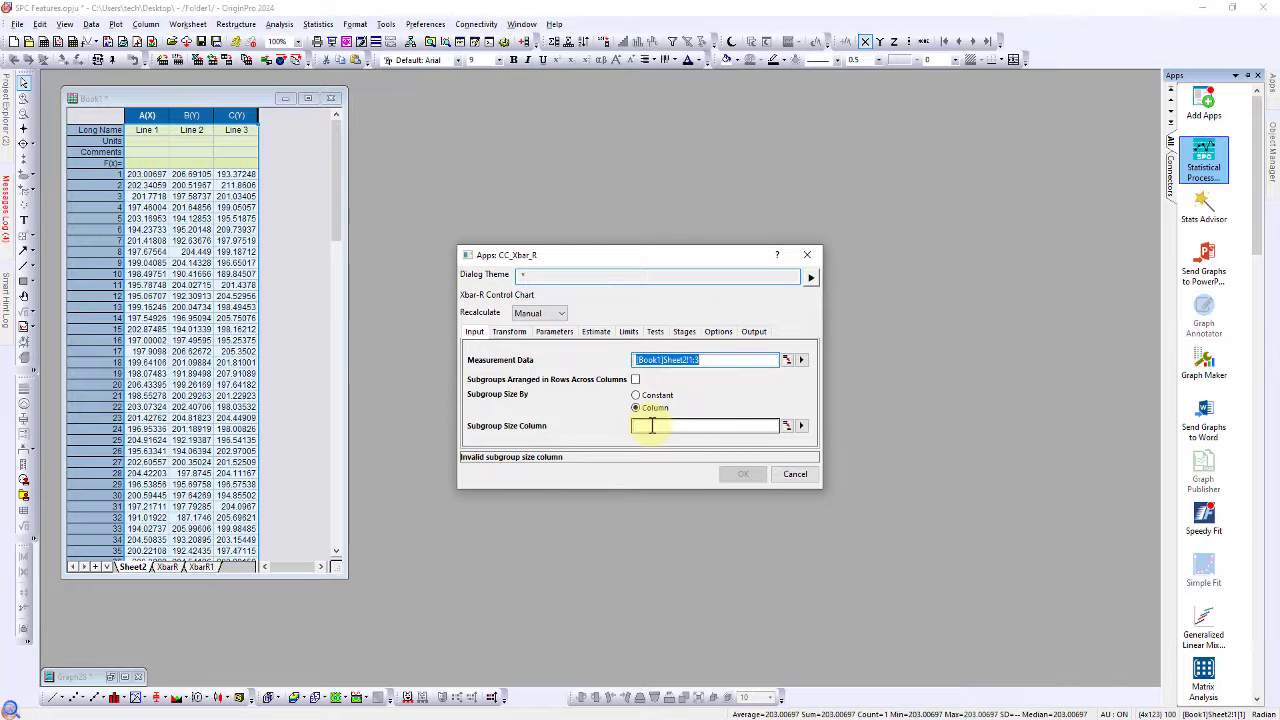
left_click(634, 379)
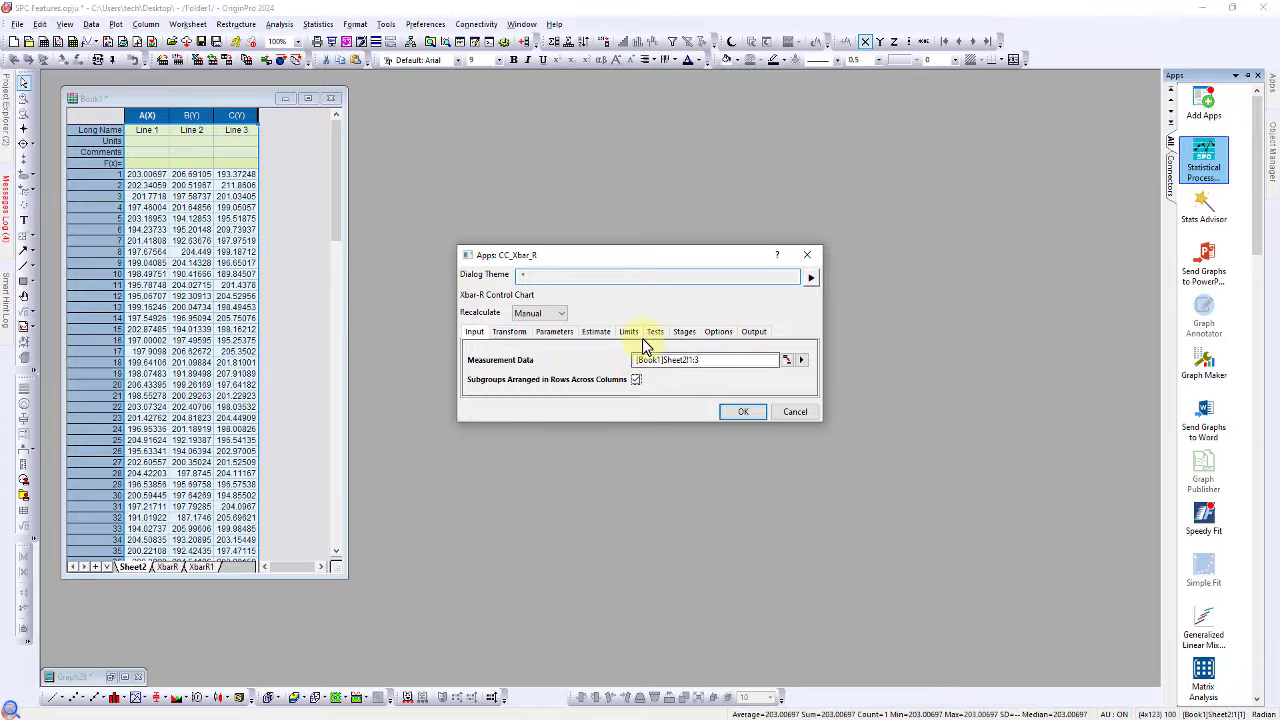
Set the Tests tab to Perform All Tests and create the combined Xbar-R chart, Graph34
left_click(652, 338)
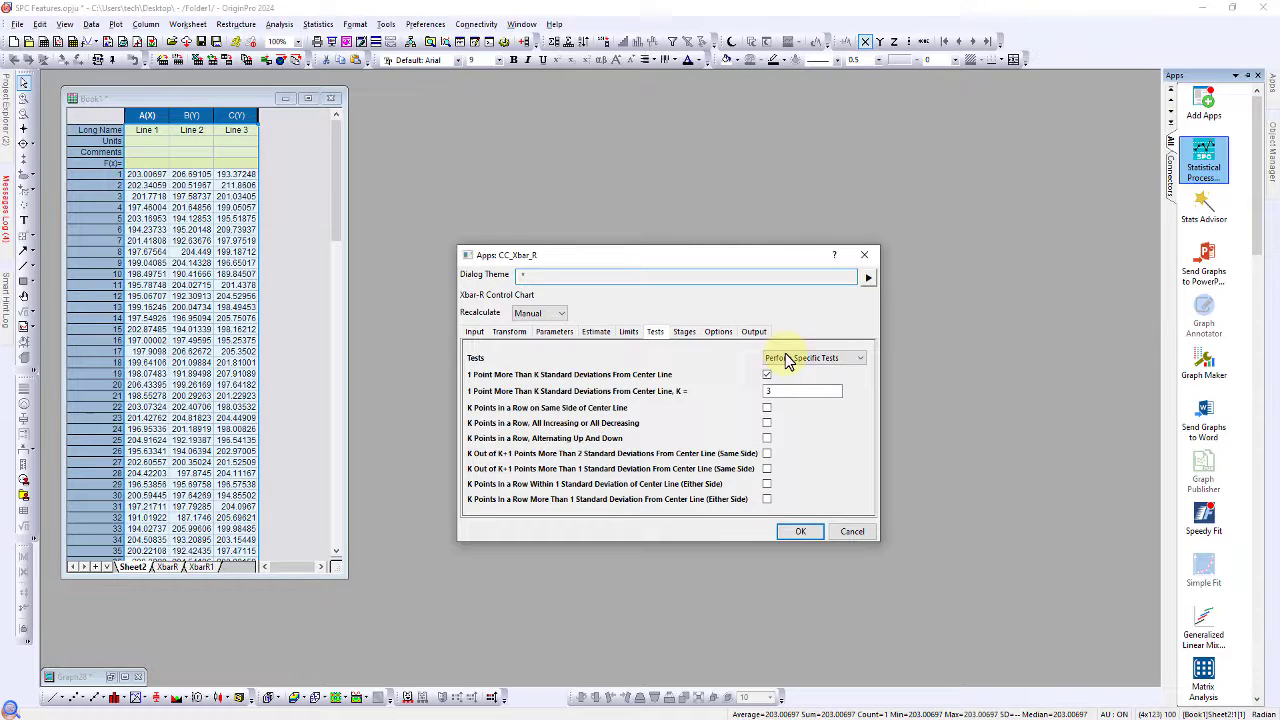
left_click(787, 360)
left_click(790, 374)
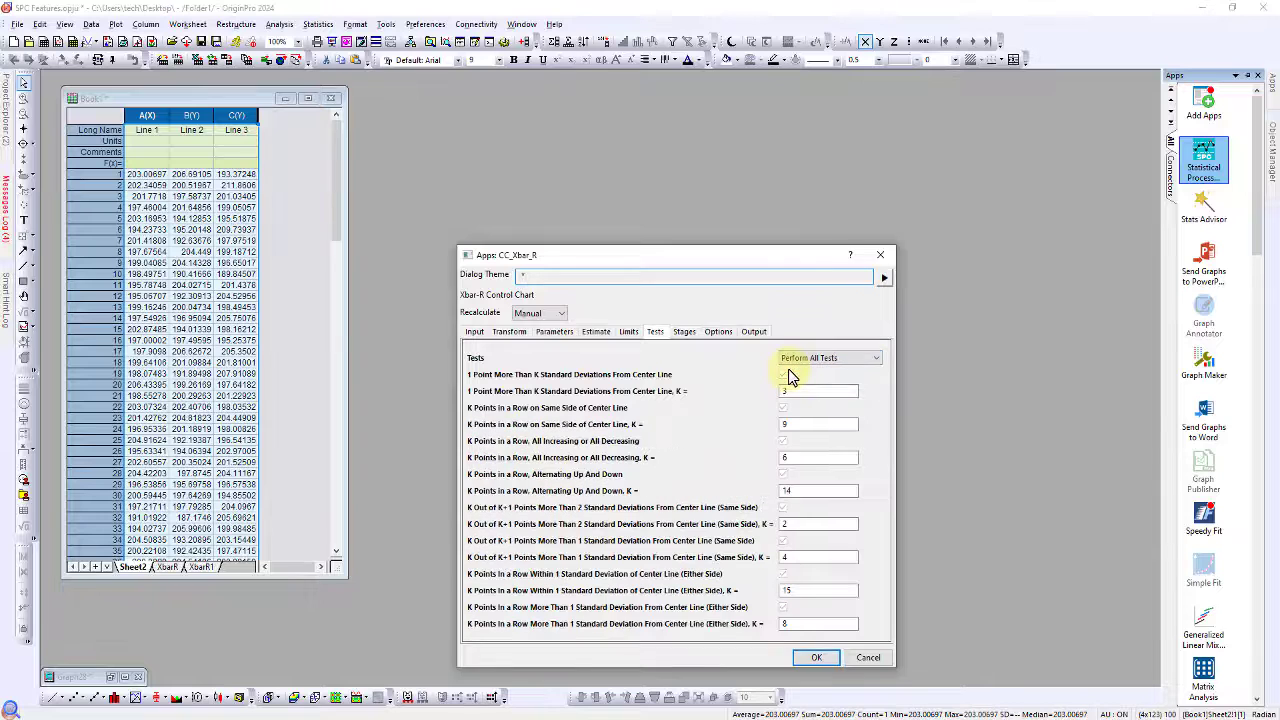
left_click(816, 658)
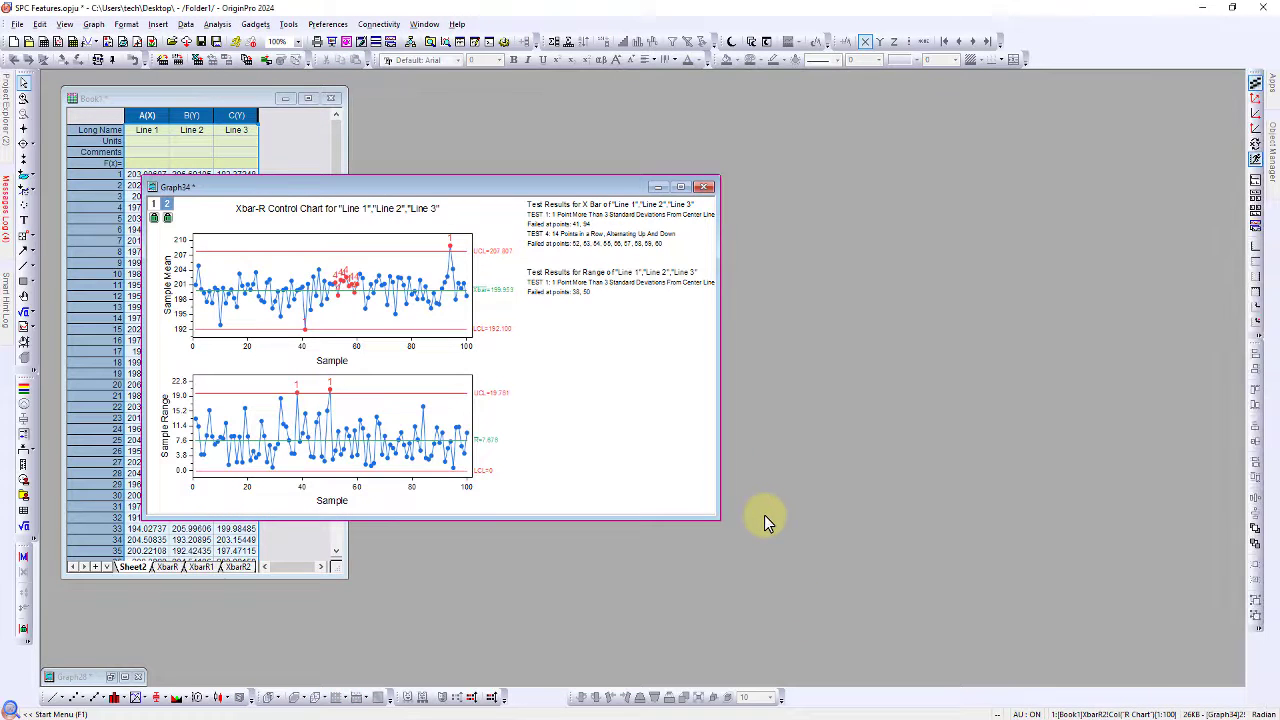
Maximize Graph34 and mark the flagged points: Xbar at 41, 94 and 52–60; Range at 38 and 50
left_click(679, 189)
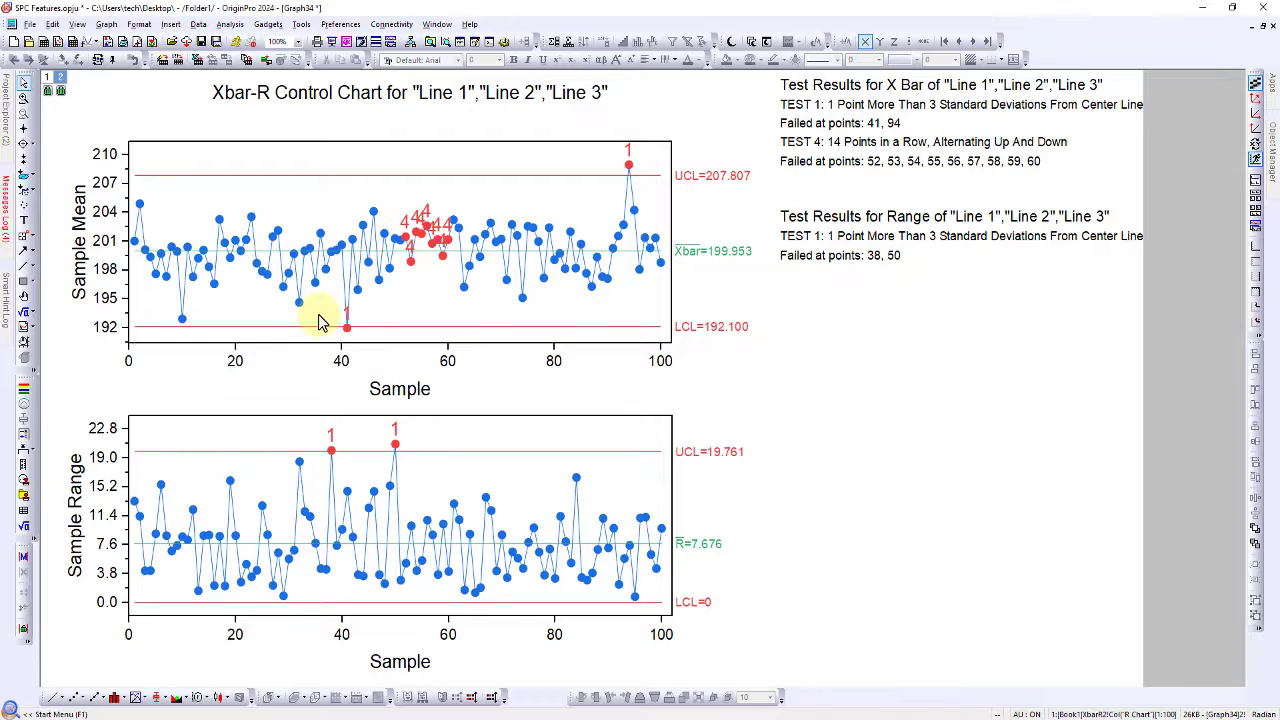
left_click_drag(329, 306, 376, 342)
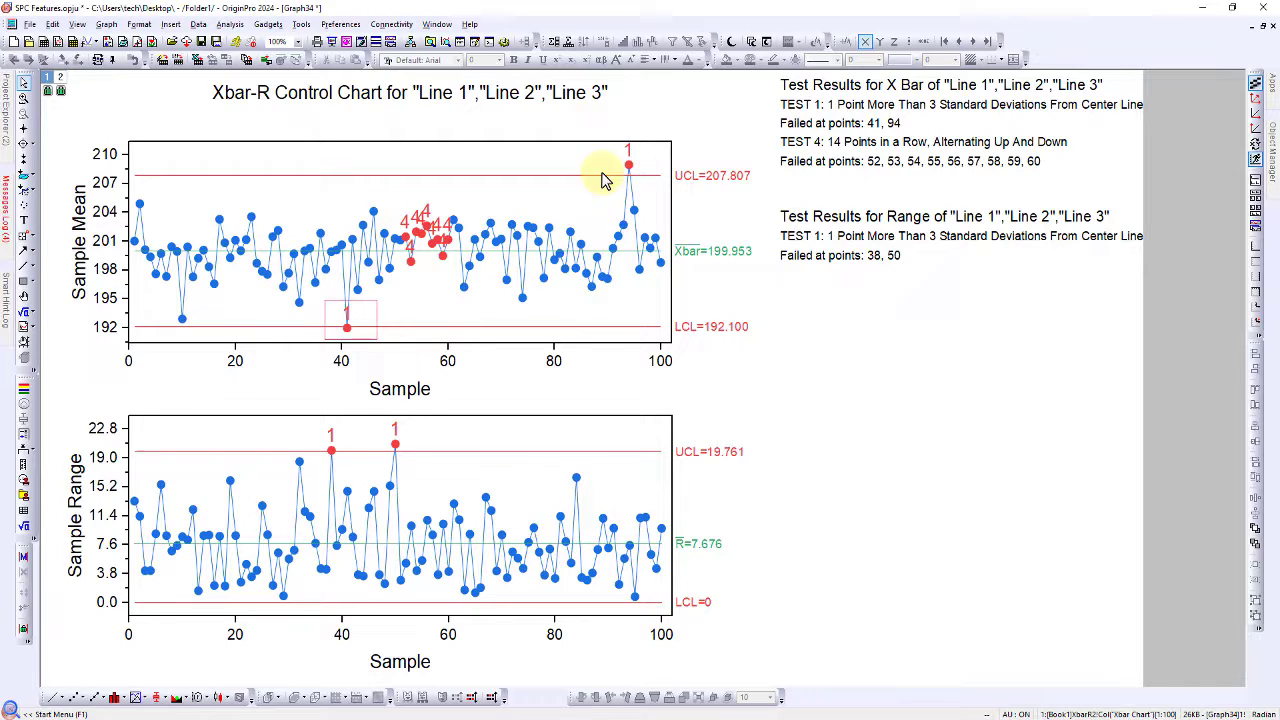
left_click_drag(614, 158, 672, 178)
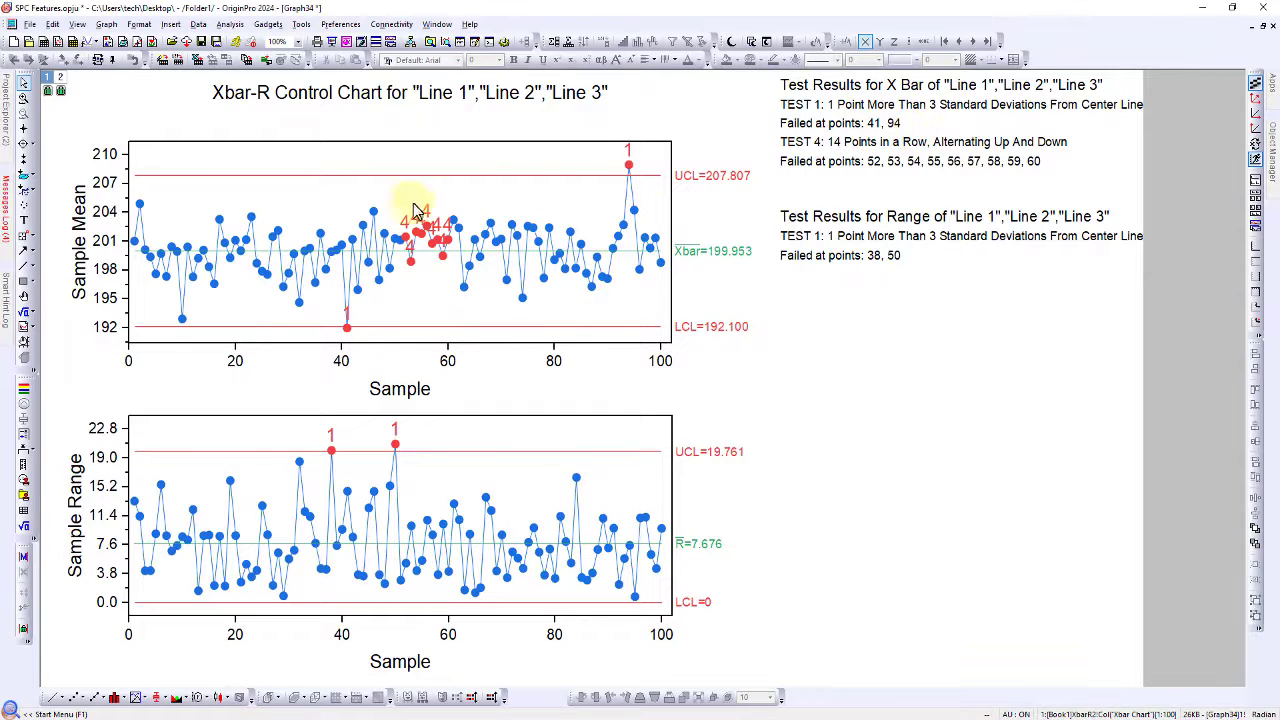
left_click_drag(381, 195, 471, 290)
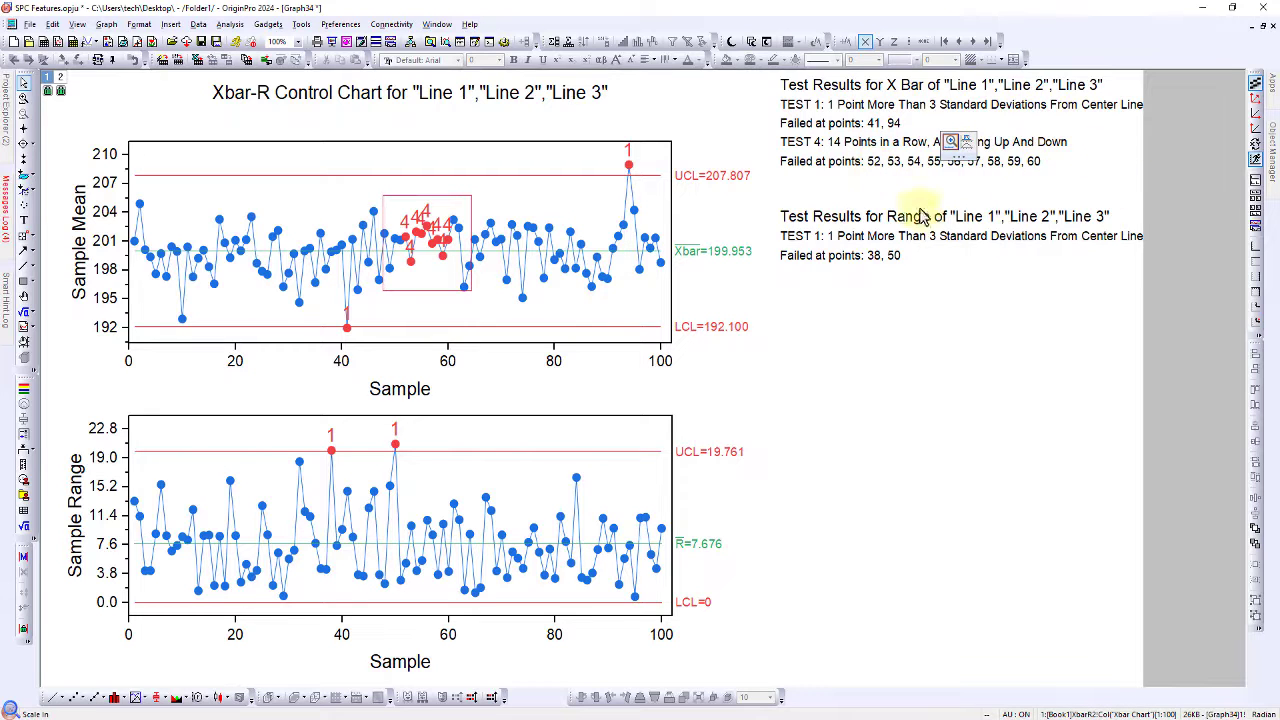
left_click_drag(308, 428, 425, 469)
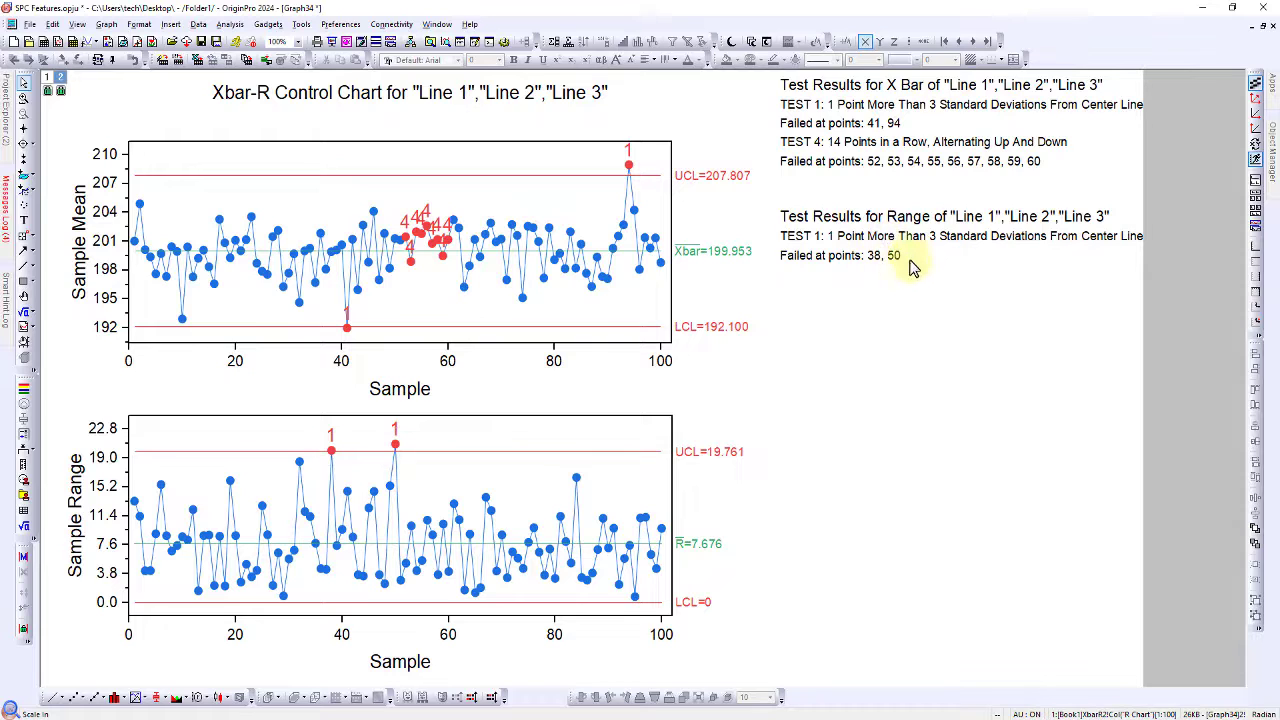